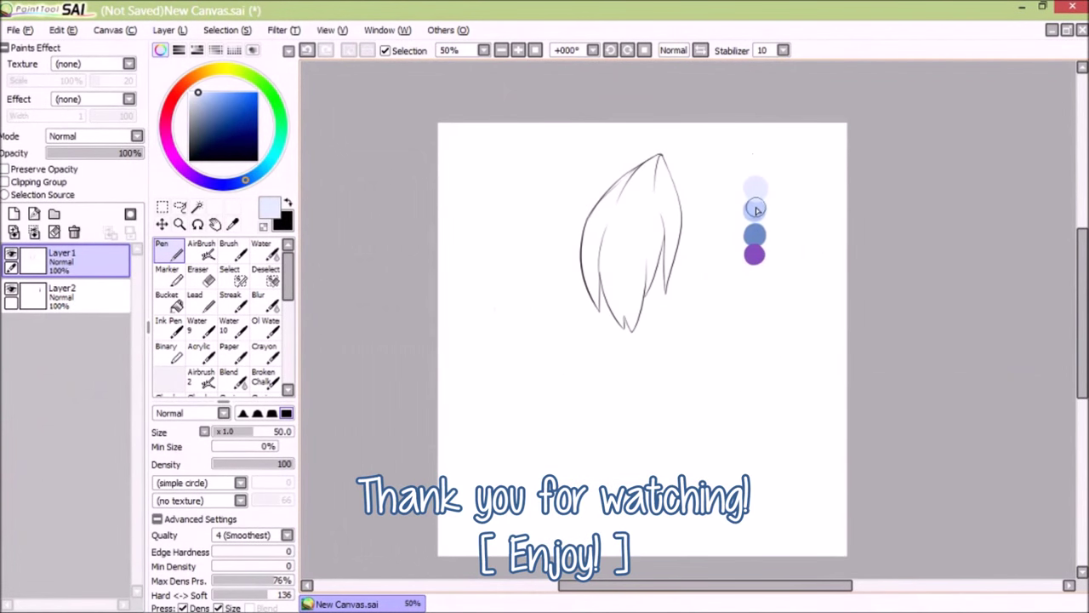
- Fill the hair shape with the light blue swatch colour on a new layer above the line art layer, using the Bucket
left_click(755, 209, "alt")
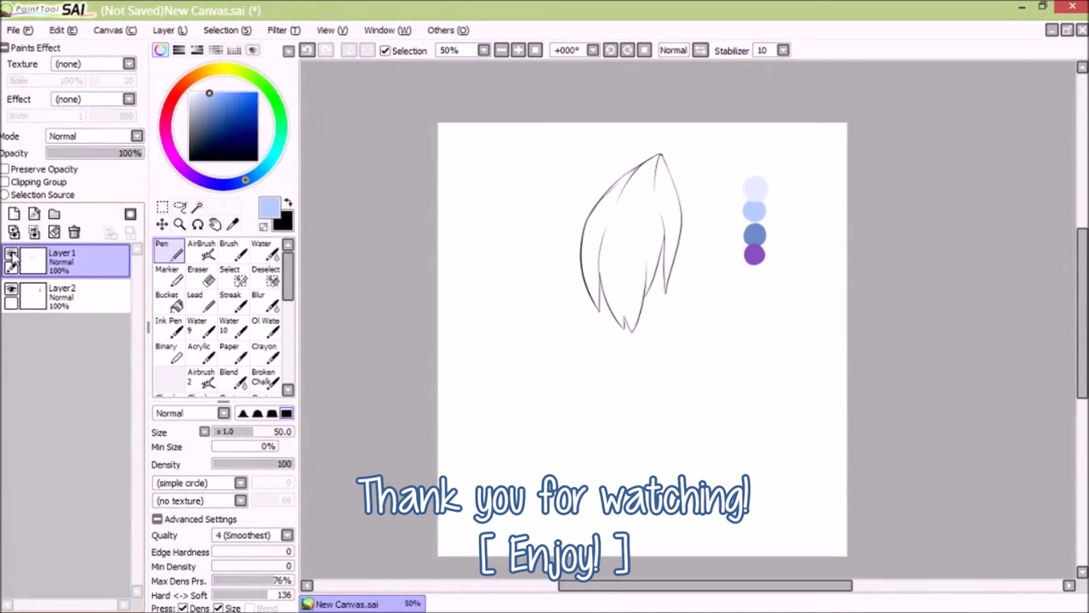
left_click(86, 298)
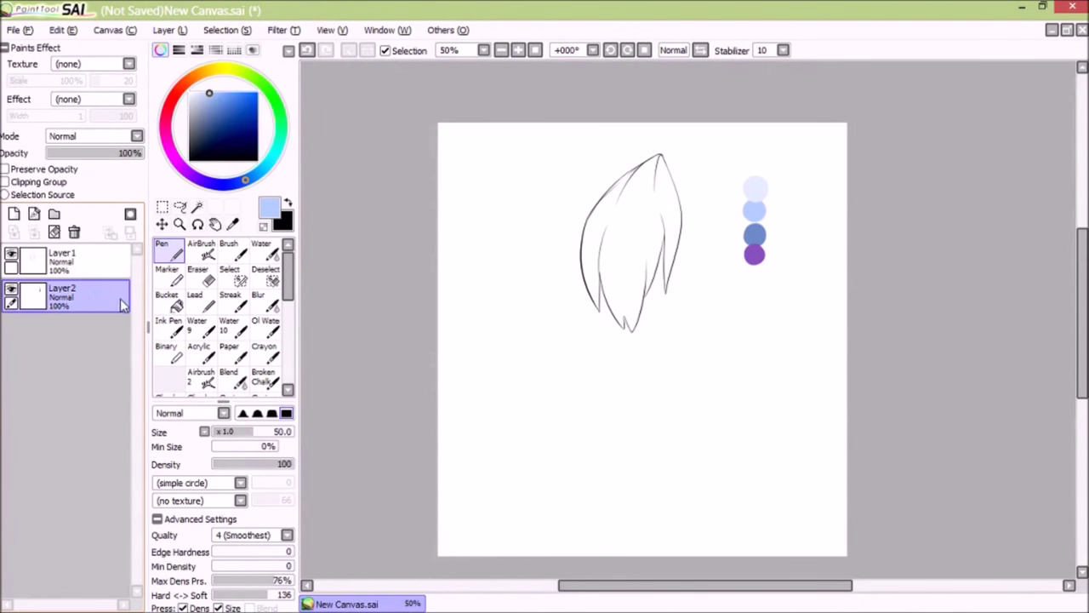
left_click(13, 214)
left_click(171, 300)
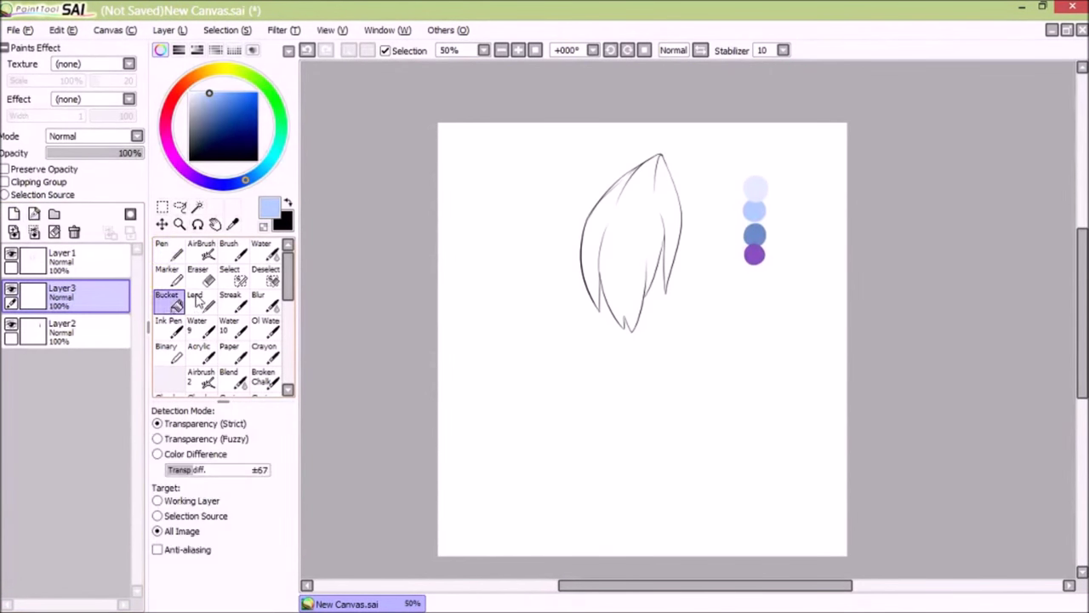
left_click(636, 226)
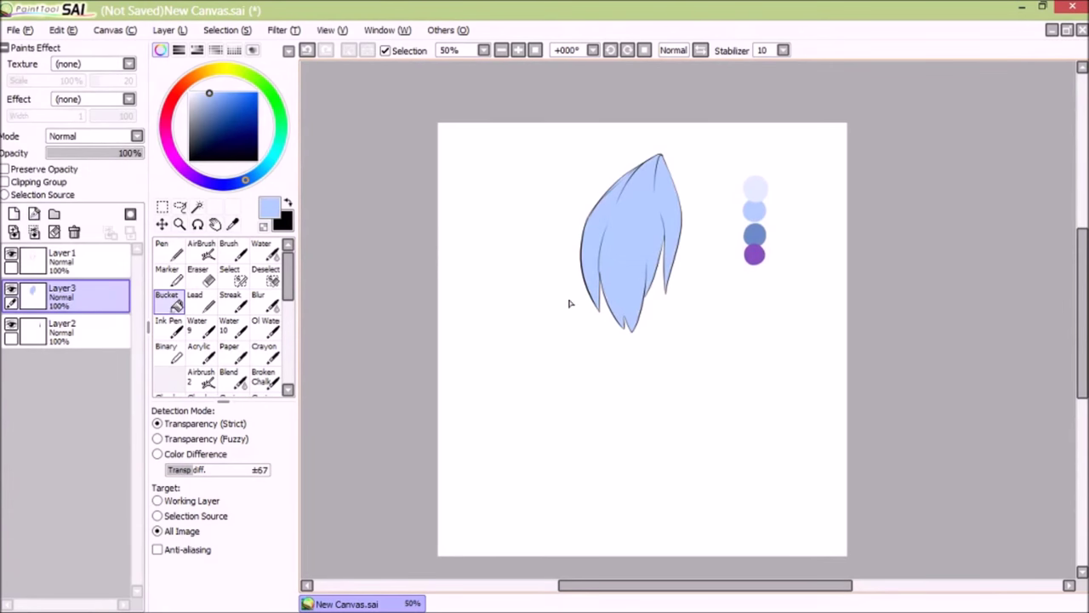
- Add a new layer above the base colour, clipped to it, with its blending mode set to Normal
left_click(13, 214)
left_click(5, 182)
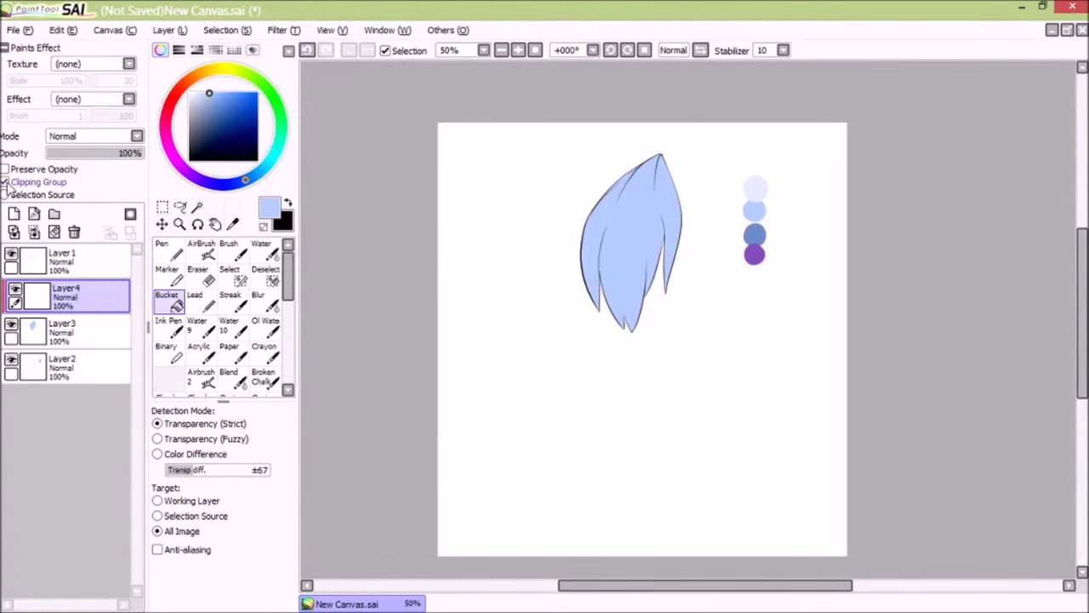
left_click(89, 136)
left_click(71, 211)
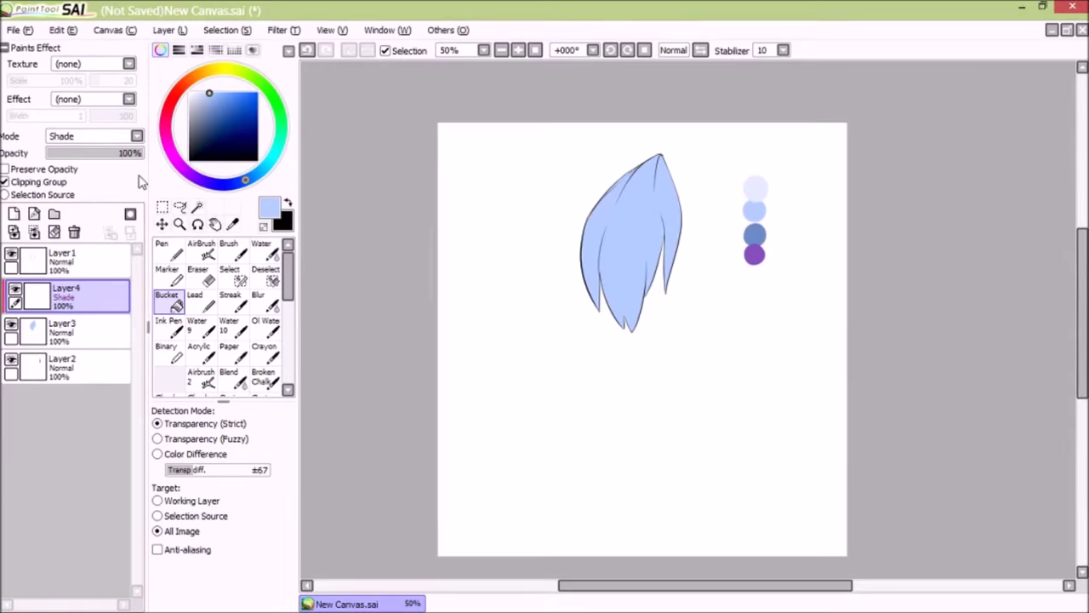
left_click(129, 135)
left_click(68, 148)
- Paint a curved shadow band across the middle of the hair with the Pen in the medium blue swatch colour
left_click(760, 234)
left_click(167, 249)
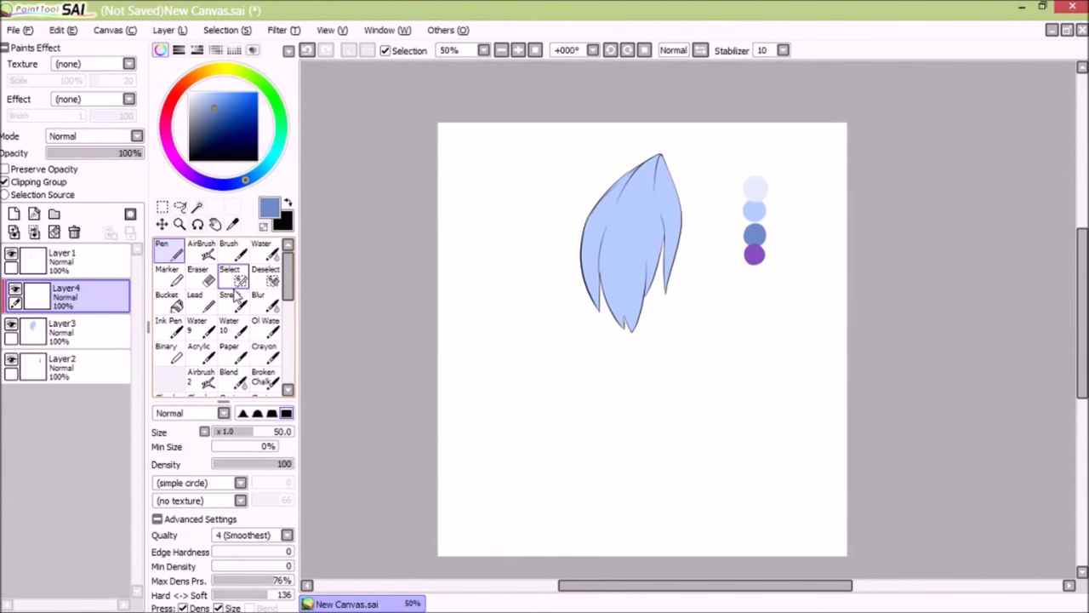
scroll(693, 175, "up", 2)
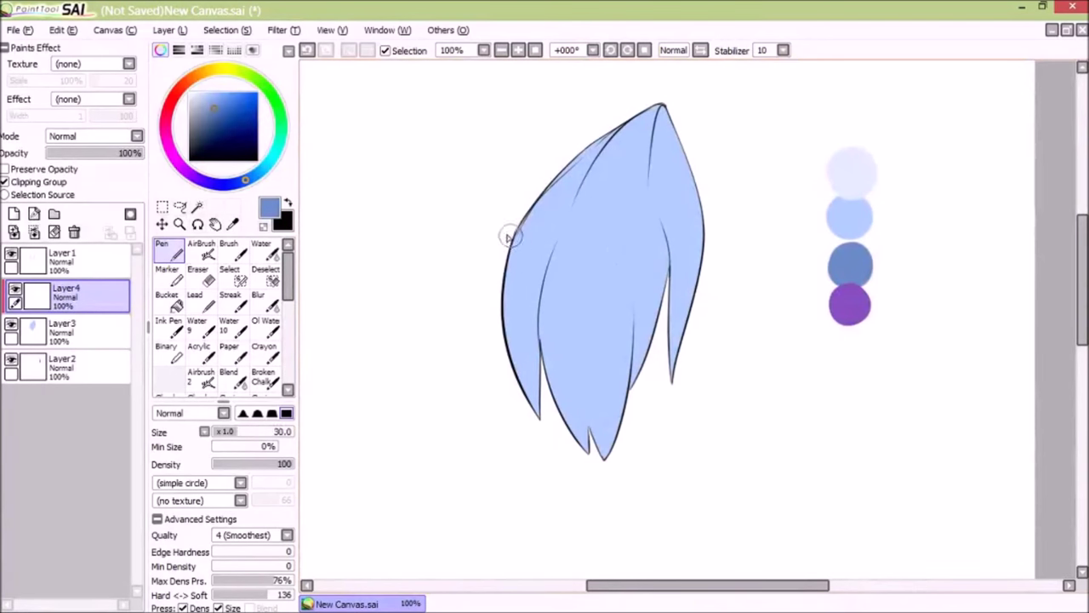
key("bracketleft")
key("bracketleft")
key("bracketleft")
mouse_move(507, 266)
left_mouse_down()
mouse_move(596, 289)
mouse_move(703, 255)
left_mouse_up()
- Paint thin medium blue shadows along the gaps between the lower strands with a smaller Pen
key("bracketleft")
key("bracketleft")
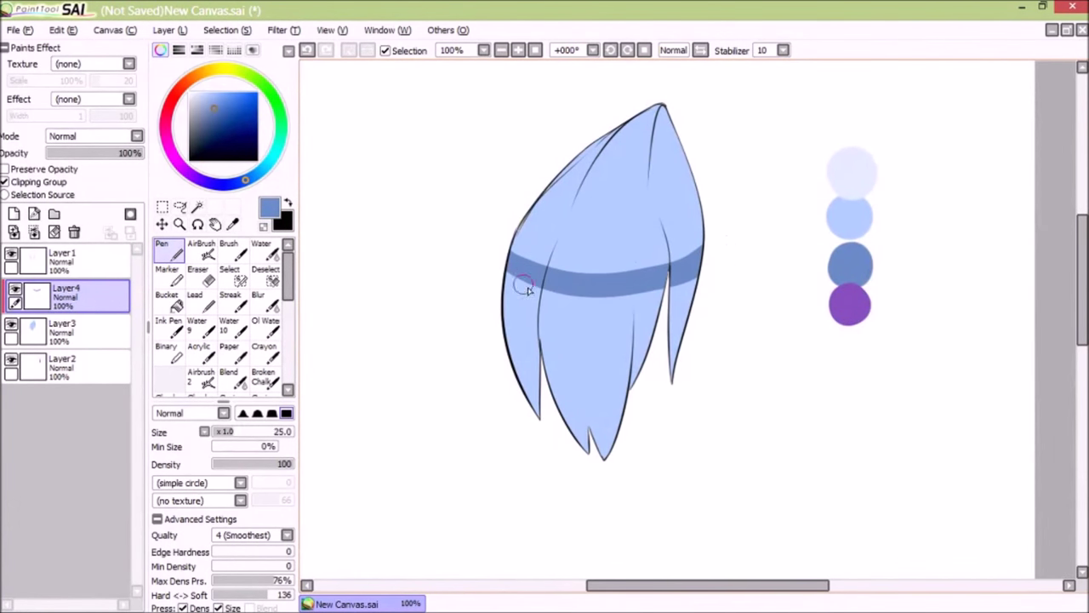
key("bracketleft")
key("bracketleft")
key("bracketleft")
key("bracketleft")
key("bracketleft")
key("bracketright")
left_click_drag(541, 286, 537, 359)
left_click_drag(537, 396, 537, 431)
left_click_drag(638, 296, 631, 401)
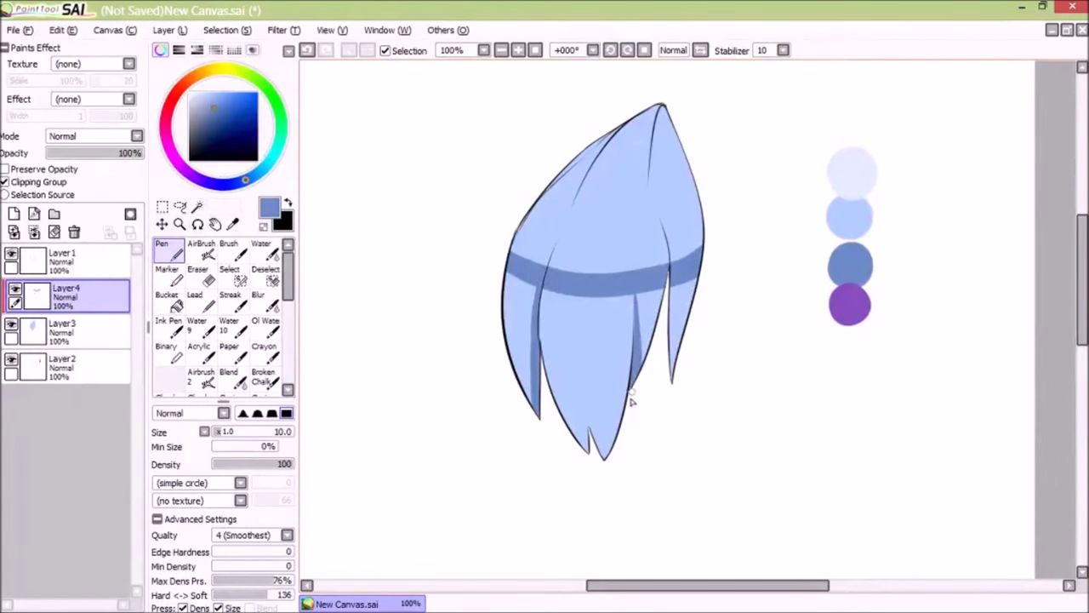
left_click_drag(590, 451, 584, 370)
left_click_drag(588, 412, 584, 383)
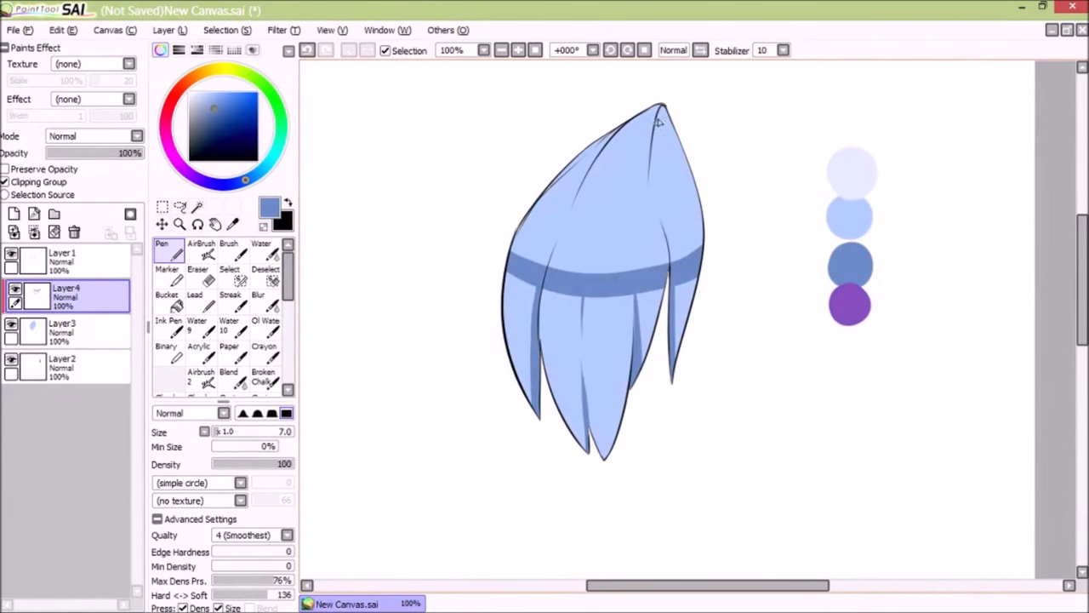
- Shade the two creases near the tip of the hair with thin medium blue strokes, undoing and redoing unsatisfactory ones
key("ctrl+z")
left_click_drag(667, 115, 648, 182)
key("ctrl+z")
key("ctrl+z")
mouse_move(668, 115)
left_mouse_down()
mouse_move(646, 187)
mouse_move(660, 142)
mouse_move(649, 177)
left_mouse_up()
key("ctrl+z")
mouse_move(663, 124)
left_mouse_down()
mouse_move(652, 153)
mouse_move(668, 108)
mouse_move(651, 150)
mouse_move(583, 173)
mouse_move(615, 121)
mouse_move(574, 205)
left_mouse_up()
key("ctrl+z")
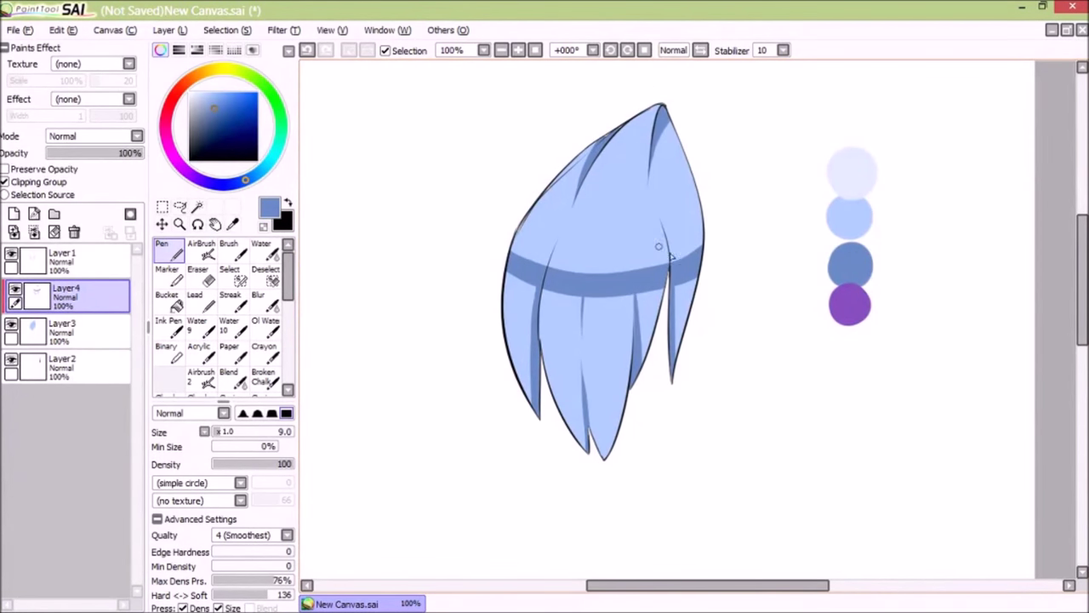
- Extend the two upper crease shadows down to the shadow band with Pen strokes at size 9, redoing uneven strokes
key("ctrl+z")
key("ctrl+z")
mouse_move(544, 275)
left_mouse_down()
mouse_move(576, 189)
mouse_move(540, 281)
mouse_move(574, 199)
mouse_move(541, 276)
mouse_move(550, 255)
mouse_move(538, 280)
left_mouse_up()
key("ctrl+z")
key("ctrl+z")
key("ctrl+z")
left_click_drag(650, 159, 661, 242)
key("ctrl+z")
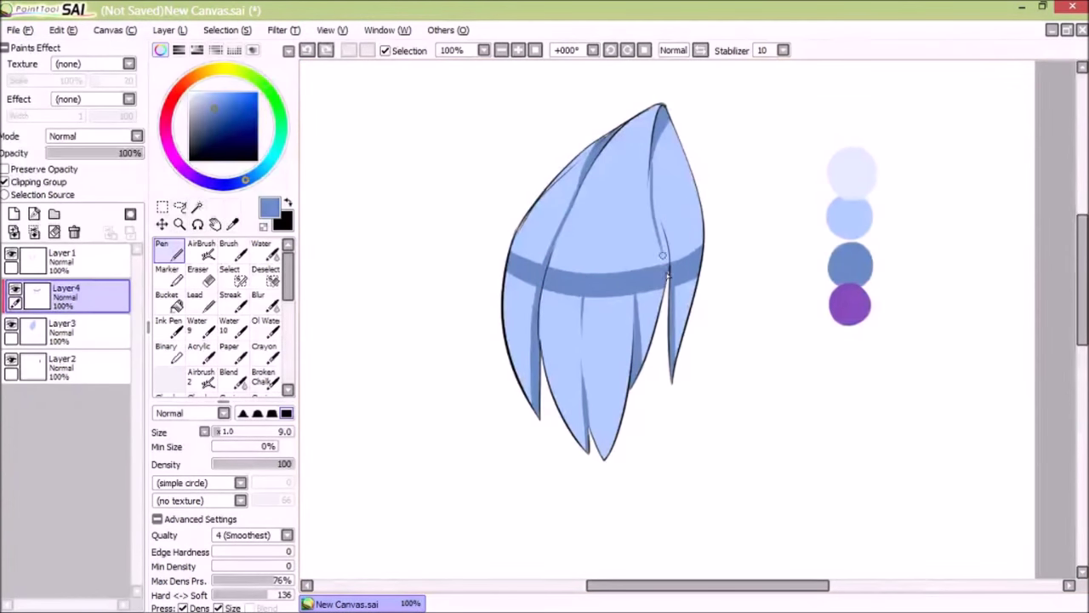
key("ctrl+z")
left_click_drag(651, 162, 669, 242)
key("ctrl+z")
left_click_drag(652, 194, 670, 244)
- Paint a tapered crease in the centre of the hair, running down into the shadow band
left_click_drag(593, 223, 587, 288)
key("ctrl+z")
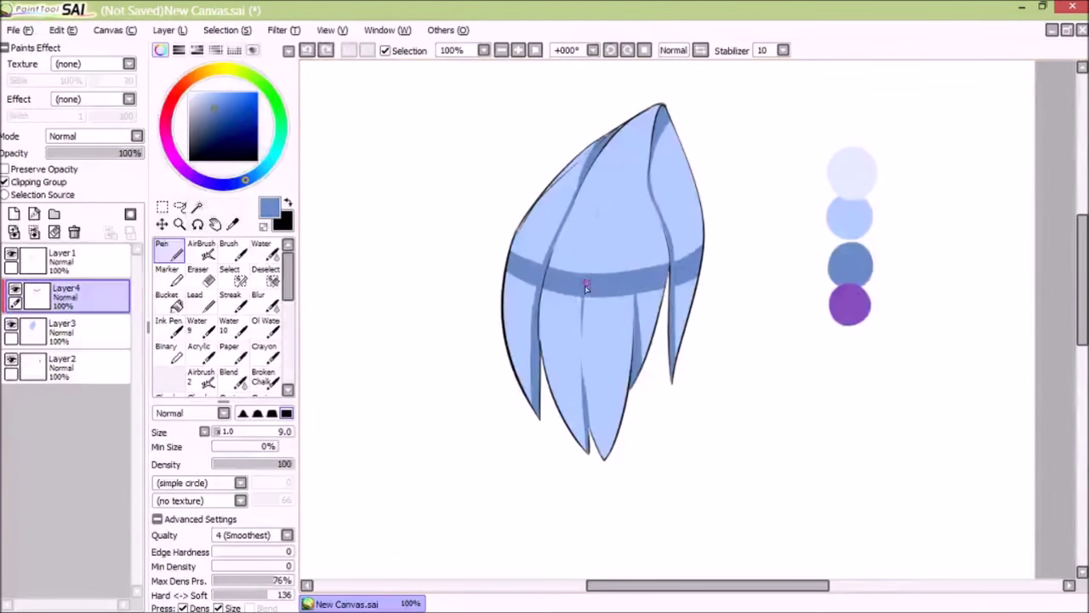
left_click_drag(602, 203, 591, 273)
- Soften the lower edge of the blue shadow band into the base colour using the Blend tool at size 40
scroll(587, 387, "down", 3)
scroll(570, 306, "up", 4)
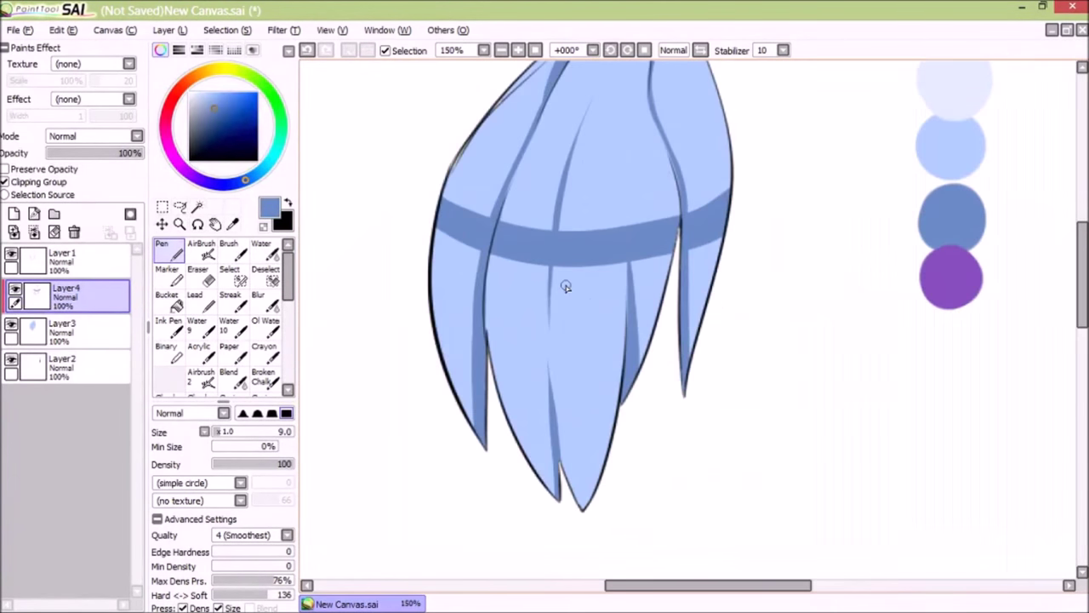
left_click(239, 385)
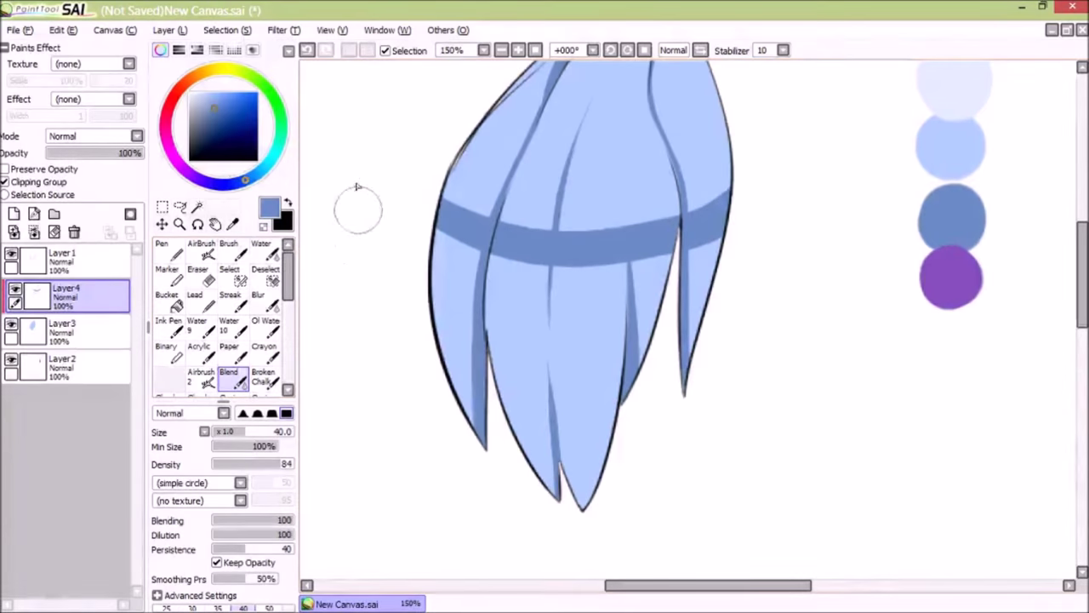
mouse_move(452, 240)
left_mouse_down()
mouse_move(482, 236)
mouse_move(468, 261)
mouse_move(426, 275)
mouse_move(508, 314)
mouse_move(462, 235)
mouse_move(584, 255)
mouse_move(502, 254)
mouse_move(621, 243)
mouse_move(596, 270)
mouse_move(702, 247)
mouse_move(664, 244)
mouse_move(735, 227)
mouse_move(756, 207)
mouse_move(542, 280)
mouse_move(467, 287)
mouse_move(454, 264)
mouse_move(539, 302)
mouse_move(516, 316)
mouse_move(652, 312)
mouse_move(700, 254)
left_mouse_up()
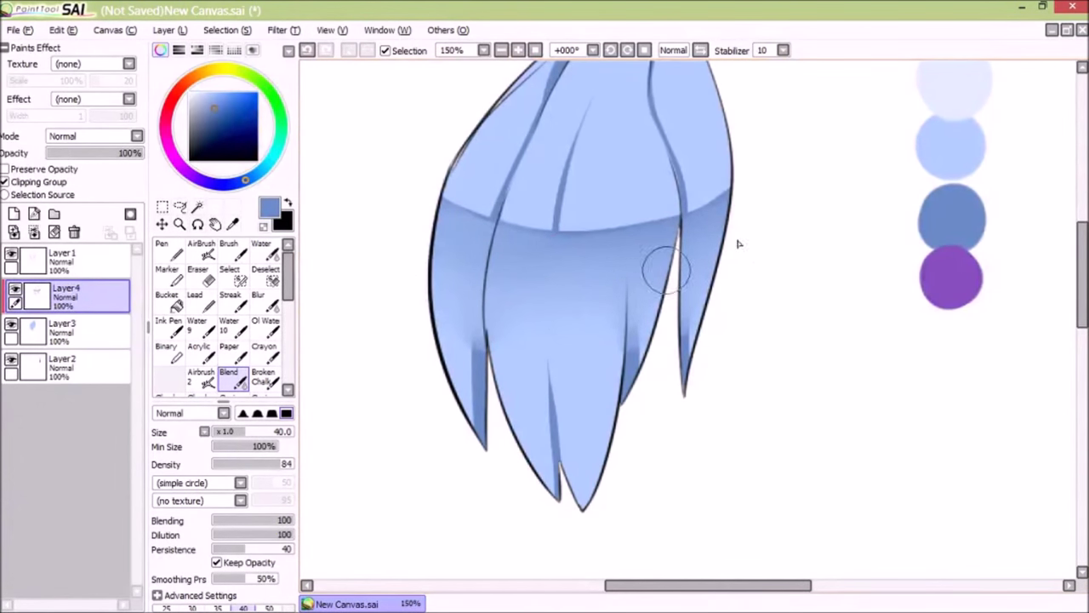
scroll(699, 317, "down", 3)
scroll(640, 316, "up", 3)
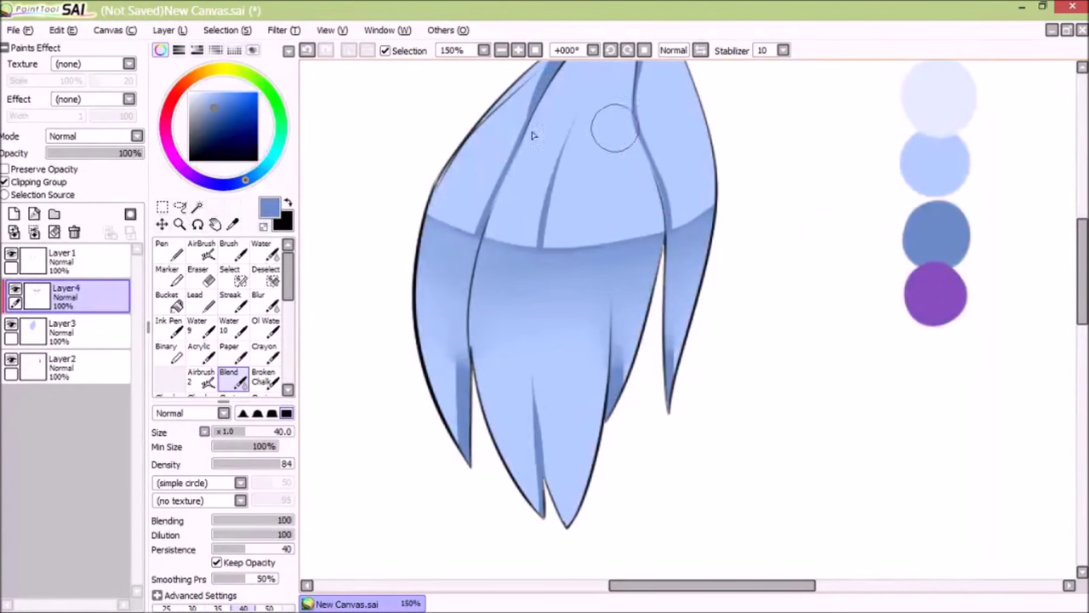
- Redefine the strand shadows blurred below the band with thin medium blue Pen strokes
key("n")
left_click_drag(669, 234, 680, 417)
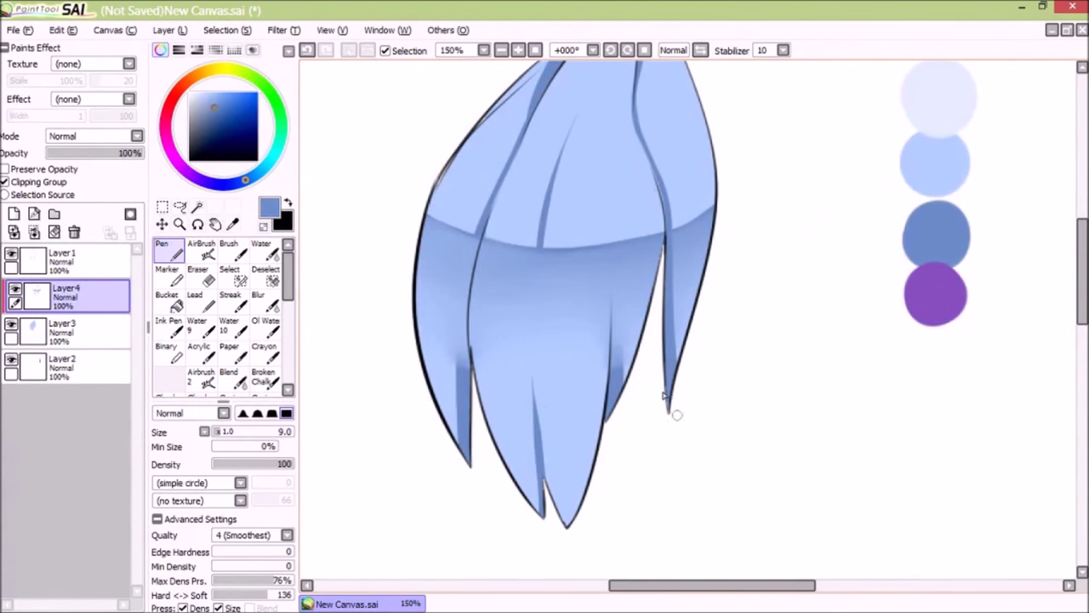
key("bracketleft")
key("bracketleft")
key("bracketleft")
key("bracketleft")
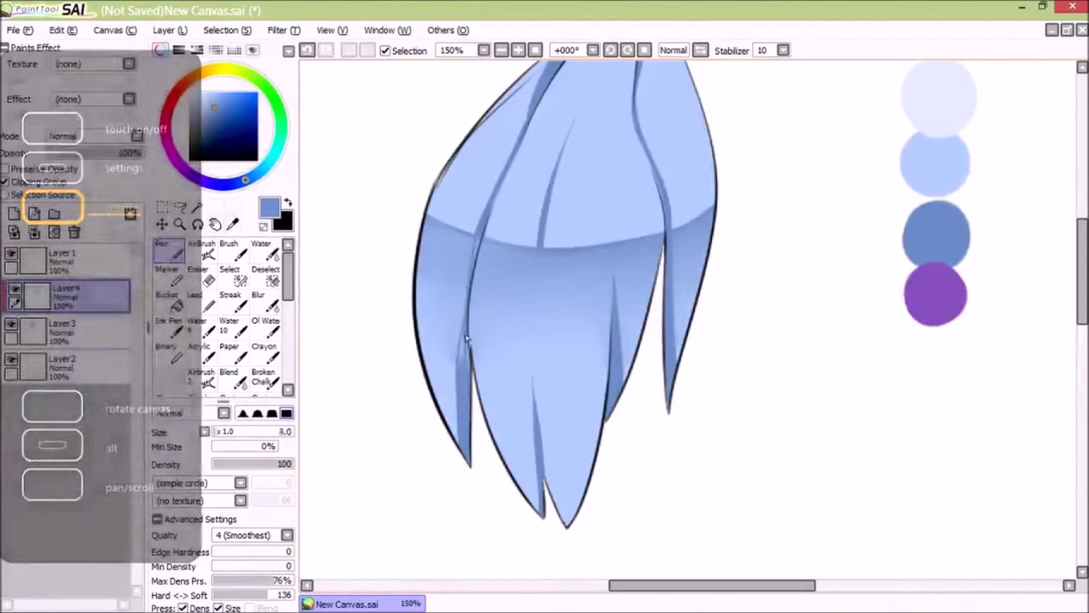
key("bracketright")
key("bracketright")
key("bracketright")
key("bracketright")
key("bracketright")
key("bracketright")
key("bracketright")
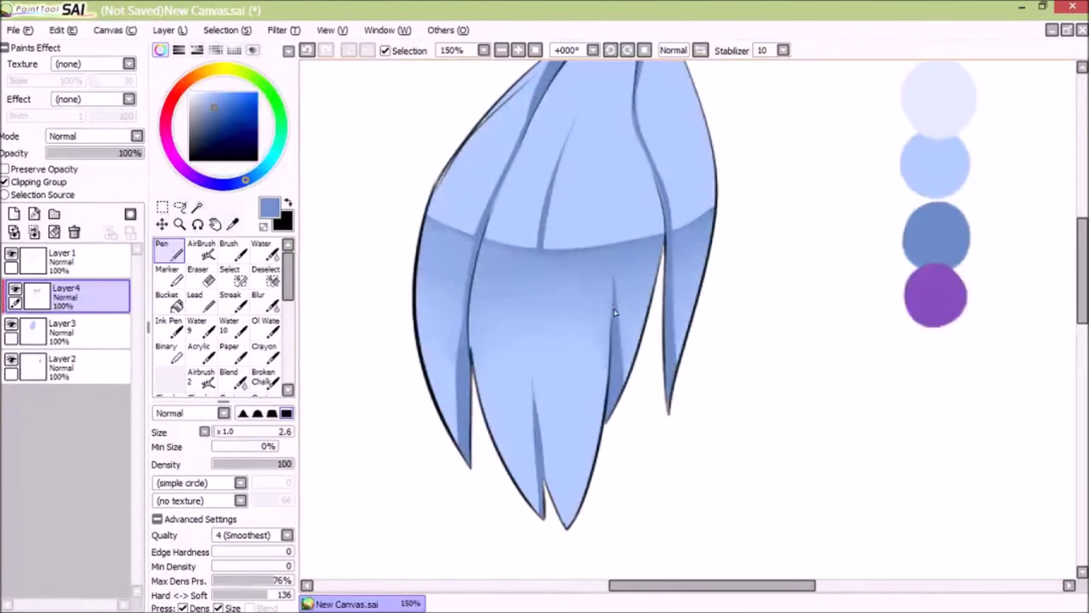
- Continue the central crease below the shadow band with a tapered medium blue Pen stroke
left_click_drag(538, 268, 538, 313)
key("ctrl+z")
left_click_drag(538, 240, 535, 335)
scroll(519, 351, "down", 3)
scroll(653, 377, "up", 2)
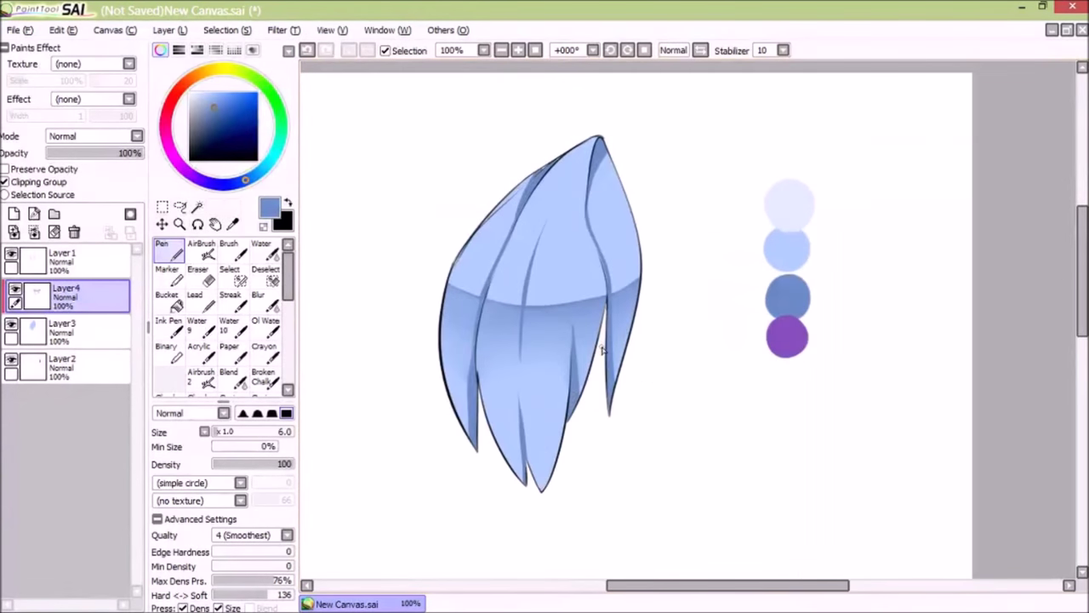
- Pick the purple swatch colour and merge the blue shading layer down into the hair's base layer
left_click(791, 342, "alt")
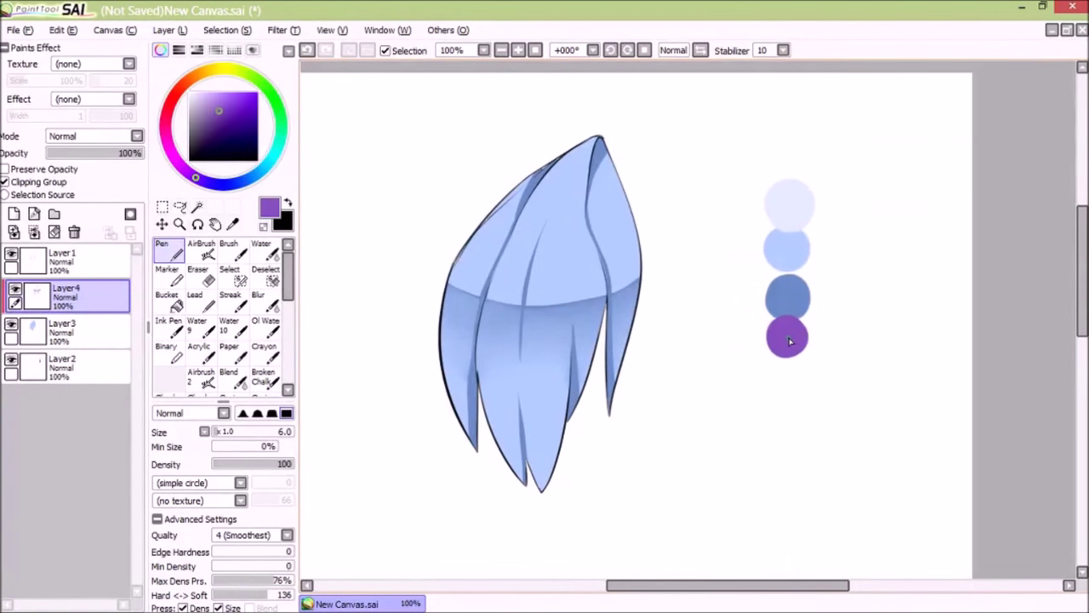
left_click(34, 231)
left_click(11, 289)
left_click(11, 290)
- Add a new layer clipped to the hair layer and set its blending mode to Lumi & Shade
left_click(13, 215)
left_click(5, 181)
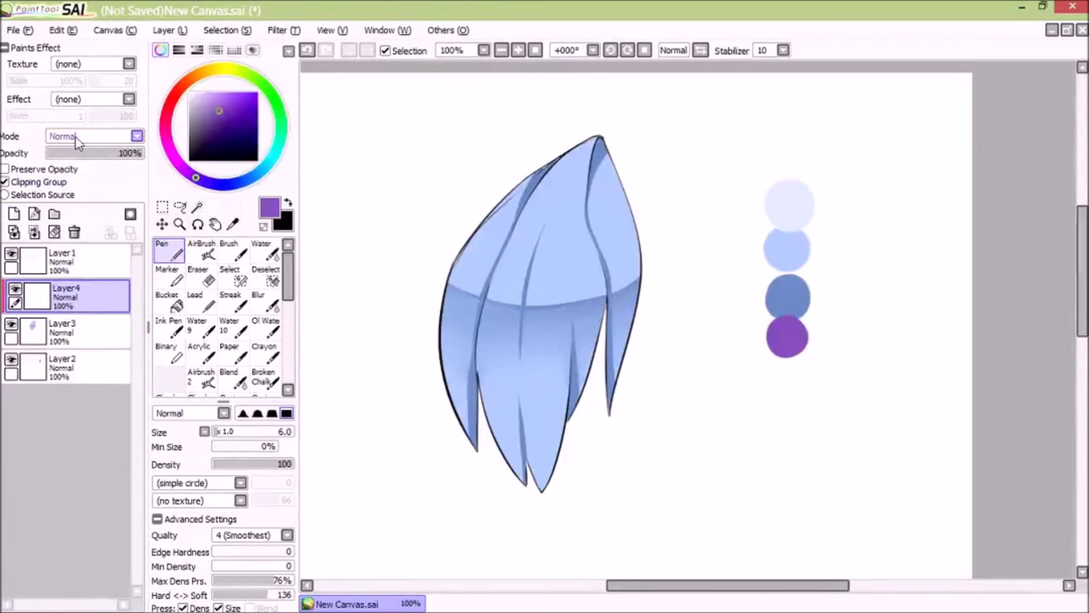
left_click(94, 136)
left_click(64, 223)
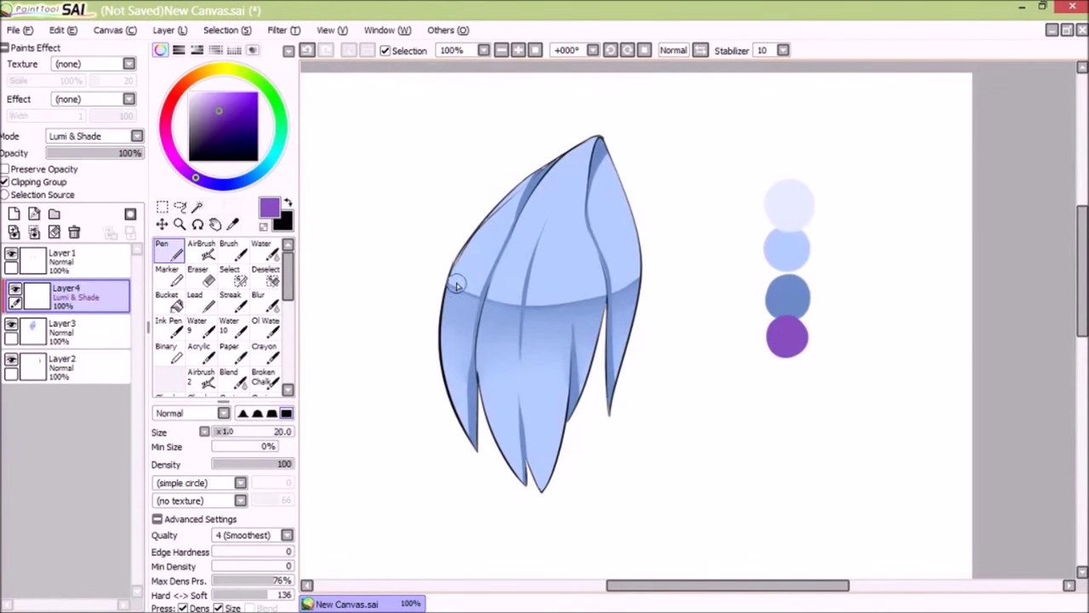
- Paint a purple band along the shadow edge and cover the hair's tip in purple with the Pen at size 30
key("]")
key("]")
mouse_move(451, 287)
left_mouse_down()
mouse_move(571, 302)
mouse_move(637, 277)
mouse_move(559, 285)
mouse_move(443, 264)
mouse_move(537, 305)
mouse_move(640, 278)
left_mouse_up()
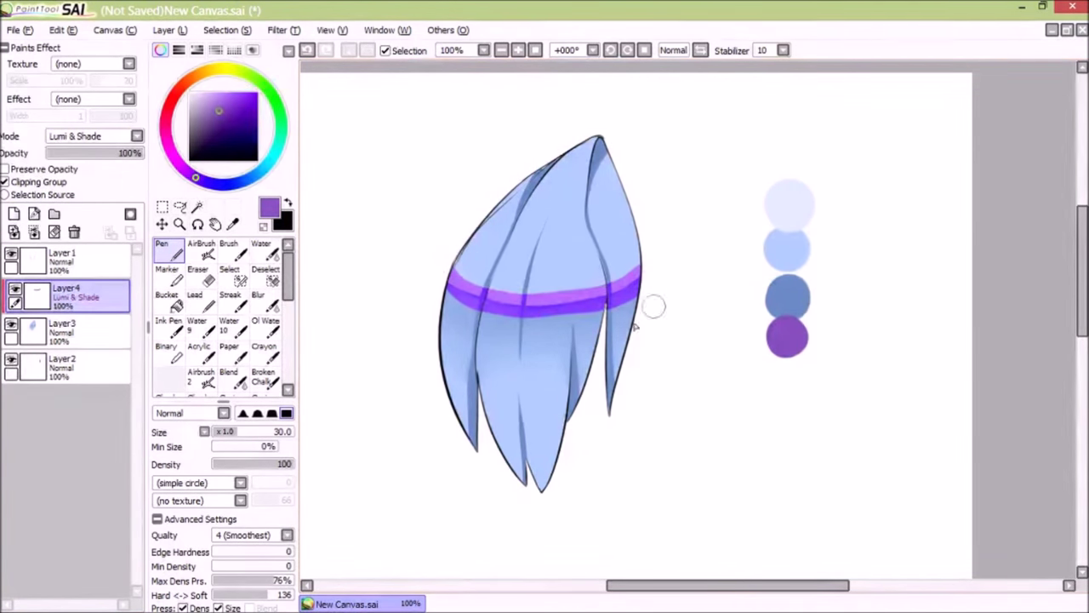
mouse_move(617, 136)
left_mouse_down()
mouse_move(561, 154)
mouse_move(619, 160)
left_mouse_up()
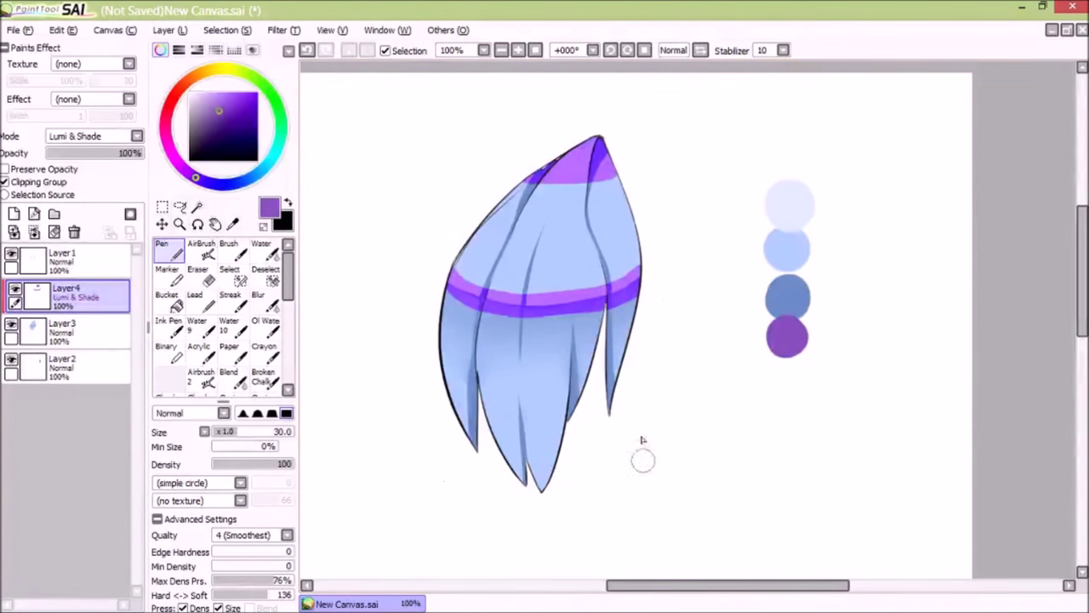
- Soften the purple band and the purple tip into the blue hair using the Blur tool at size 50
left_click(259, 298)
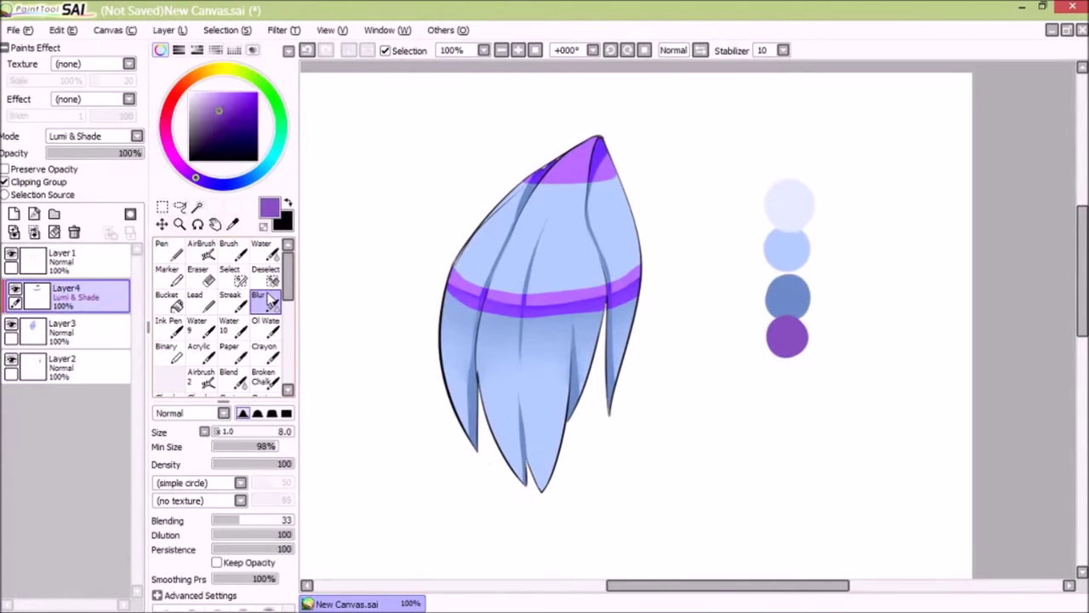
key("bracketright")
key("bracketright")
key("bracketright")
key("bracketright")
key("bracketright")
key("bracketright")
key("bracketright")
key("bracketright")
key("bracketright")
key("bracketright")
key("bracketright")
key("bracketleft")
key("bracketleft")
key("bracketleft")
key("bracketleft")
left_click_drag(459, 263, 636, 261)
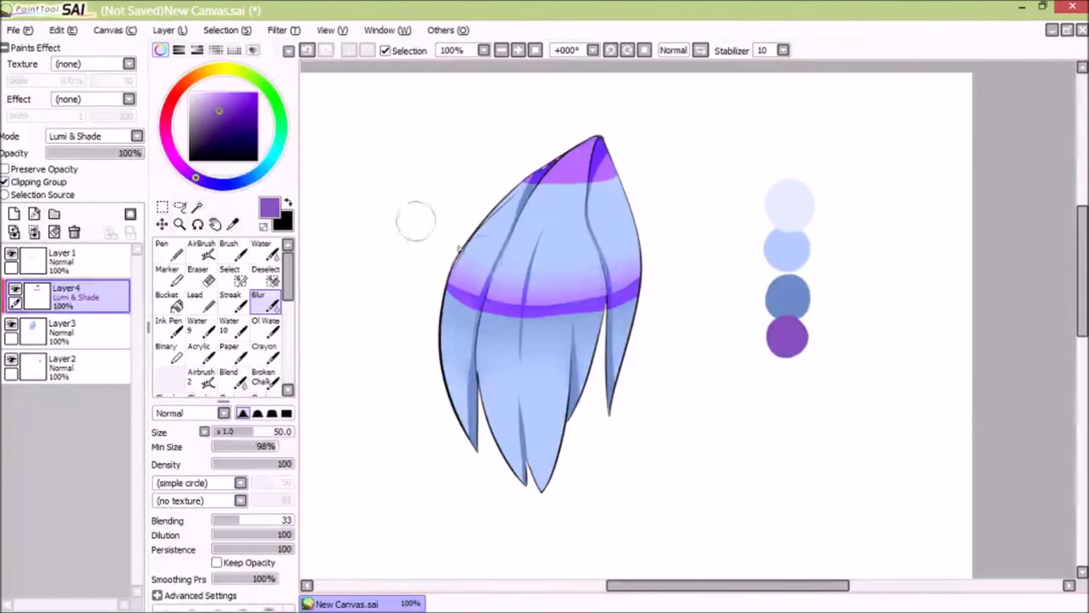
left_click_drag(418, 281, 664, 280)
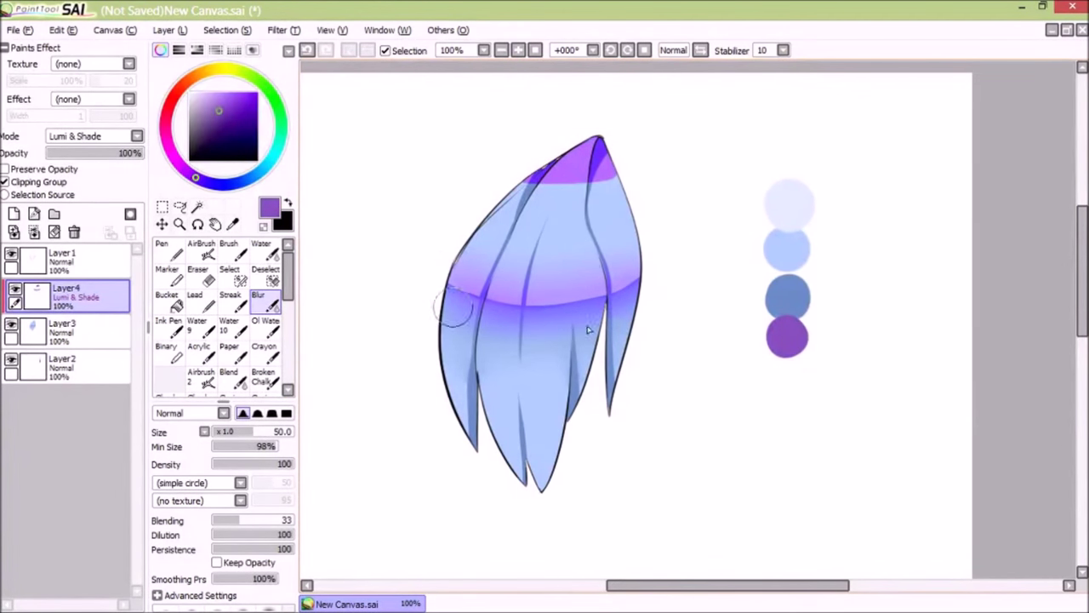
mouse_move(447, 257)
left_mouse_down()
mouse_move(683, 249)
mouse_move(639, 267)
mouse_move(456, 249)
mouse_move(472, 271)
mouse_move(439, 295)
mouse_move(669, 296)
left_mouse_up()
mouse_move(600, 183)
left_mouse_down()
mouse_move(565, 151)
mouse_move(501, 175)
mouse_move(607, 196)
left_mouse_up()
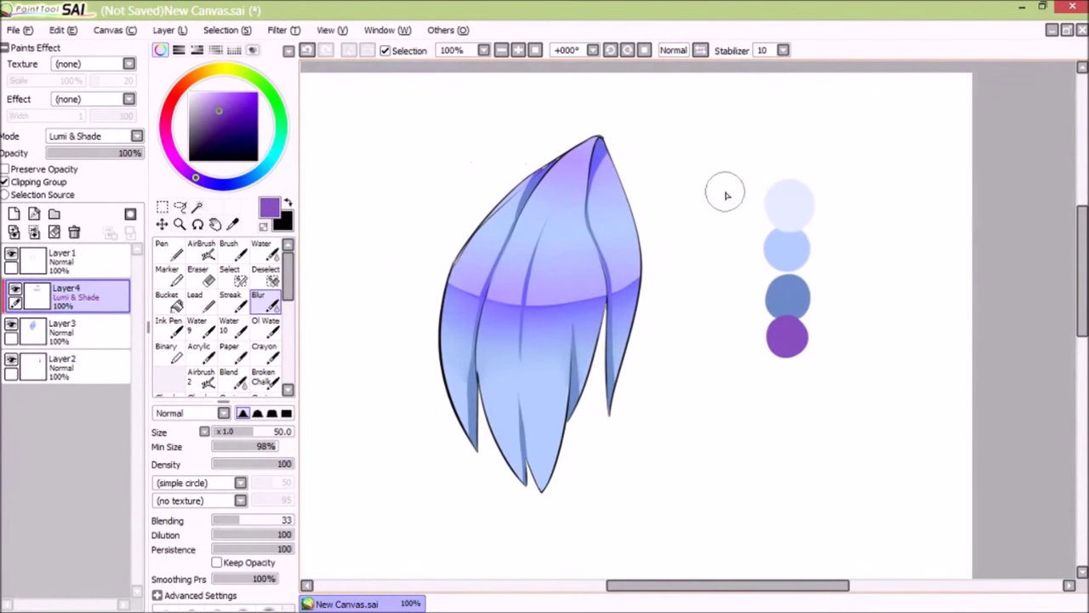
left_click(167, 249)
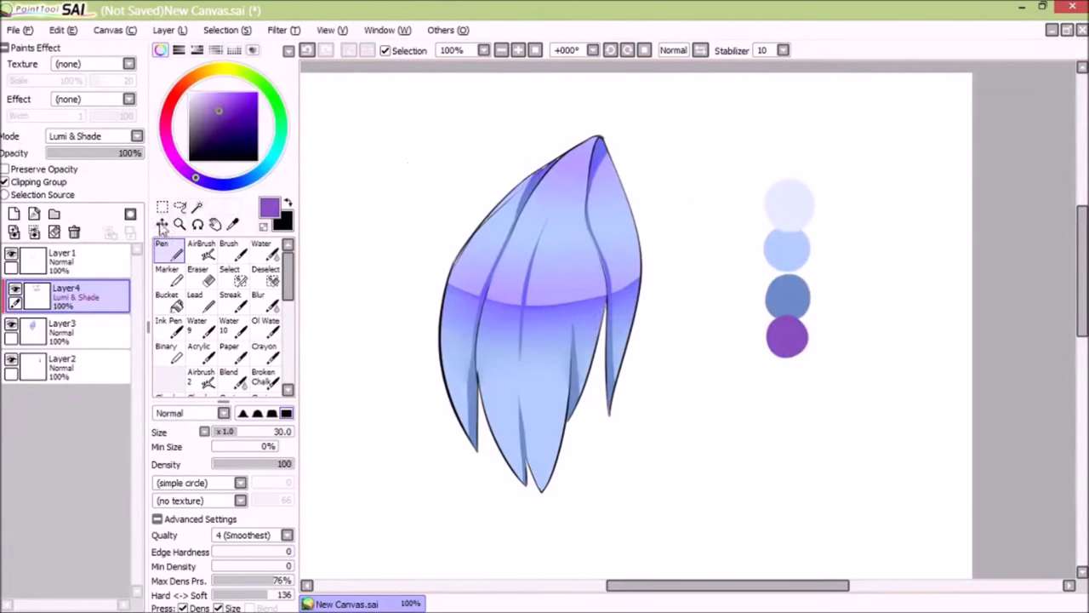
left_click(53, 327)
left_click_drag(417, 173, 480, 129)
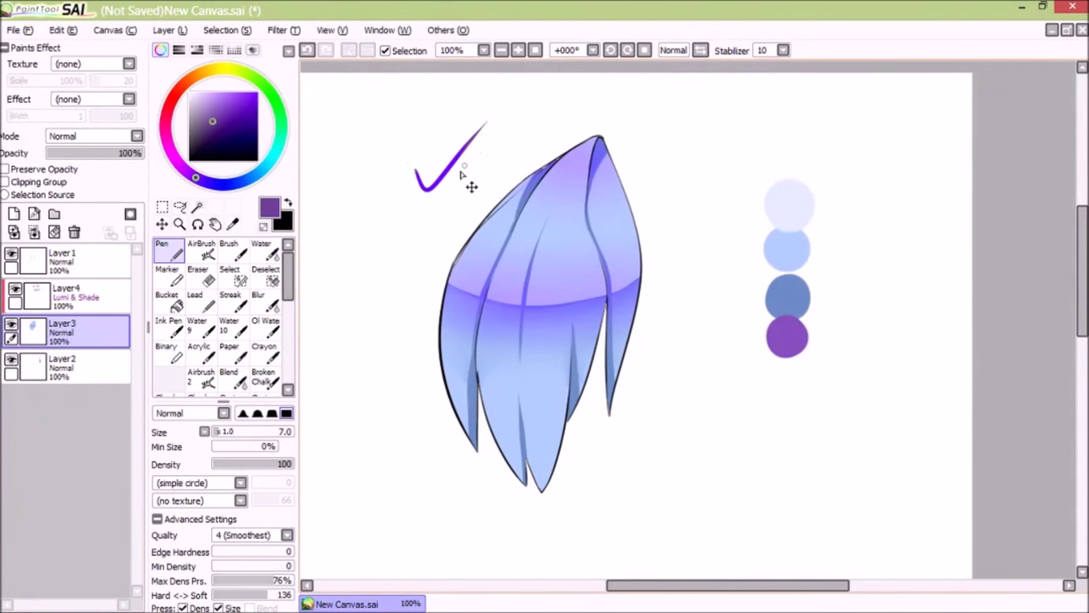
key("ctrl+z")
- Merge the Lumi & Shade layer down into the hair colour layer
left_click(12, 325)
left_click(12, 325)
left_click(56, 296)
left_click(35, 233)
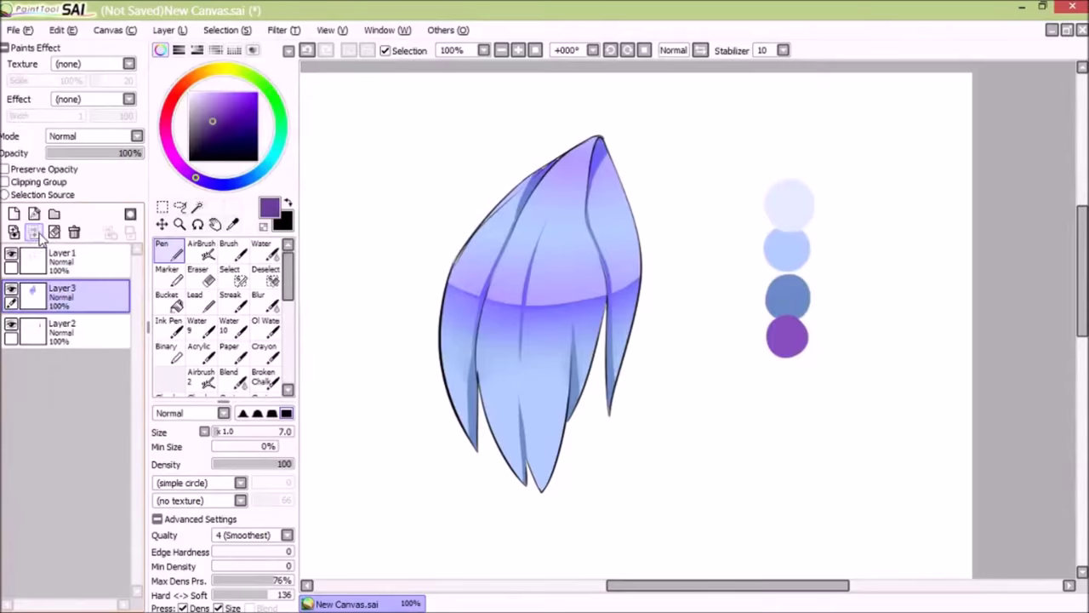
left_click(12, 290)
left_click(11, 290)
scroll(626, 262, "down", 3)
scroll(606, 275, "up", 3)
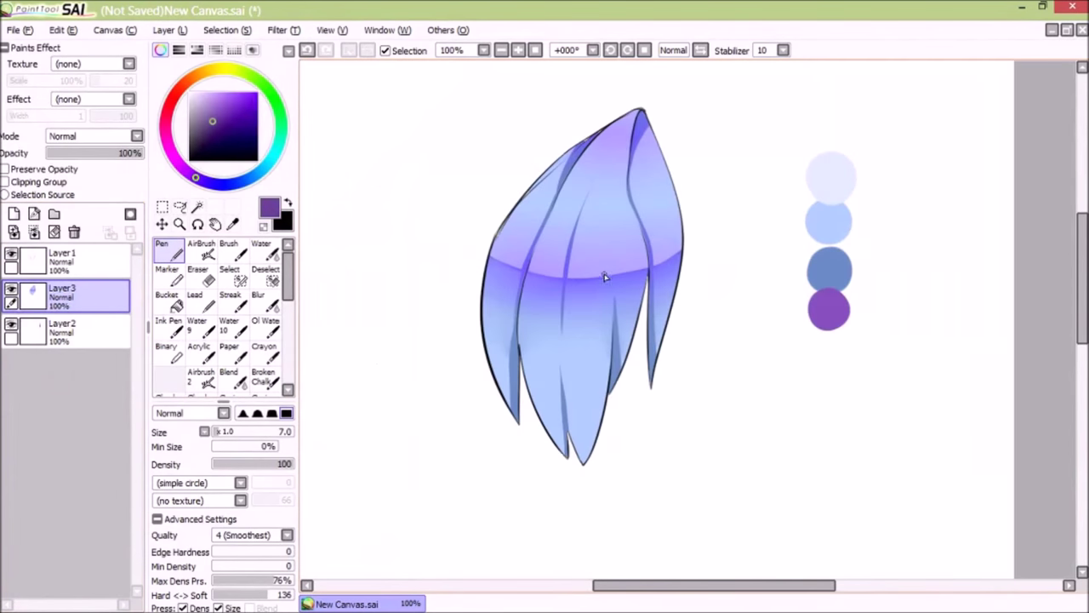
- Add a new layer clipped to the hair colour layer and pick up the palest swatch as the highlight colour
left_click(11, 289)
left_click(11, 289)
left_click(14, 214)
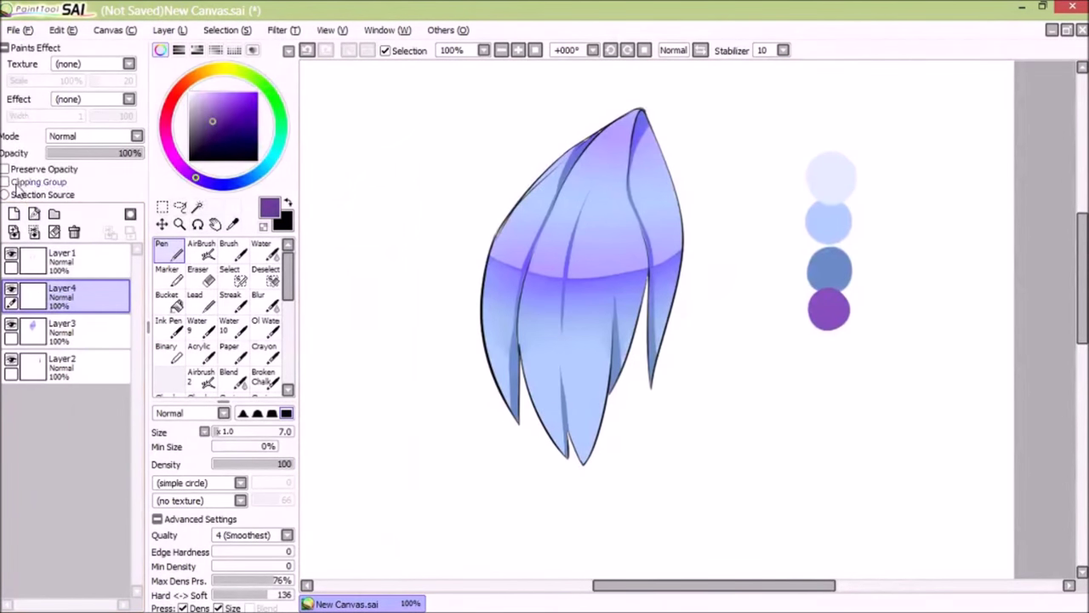
left_click(5, 169)
left_click(838, 174, "alt")
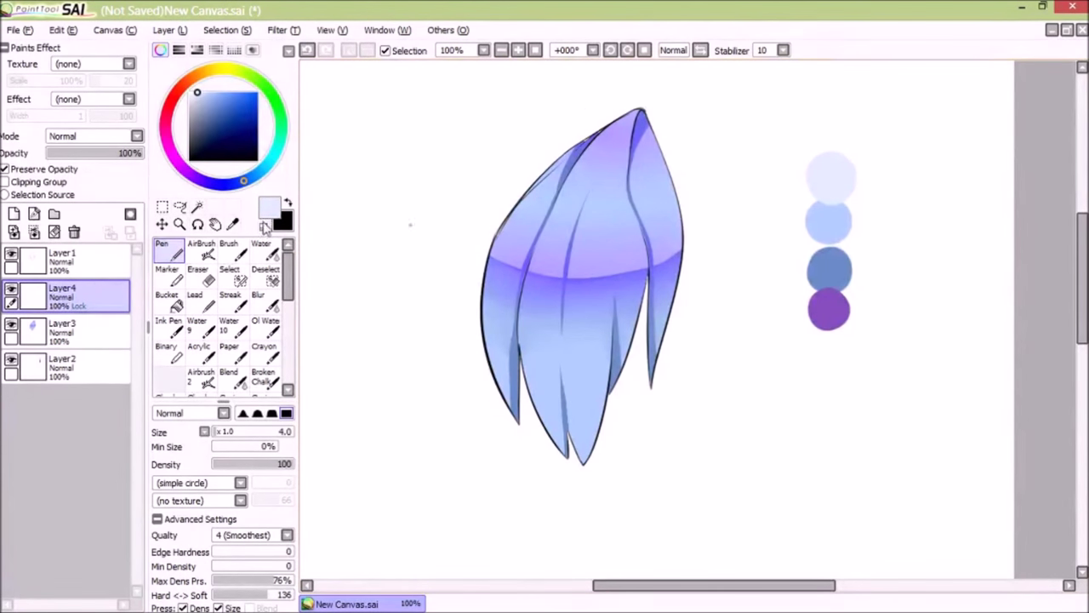
left_click(5, 183)
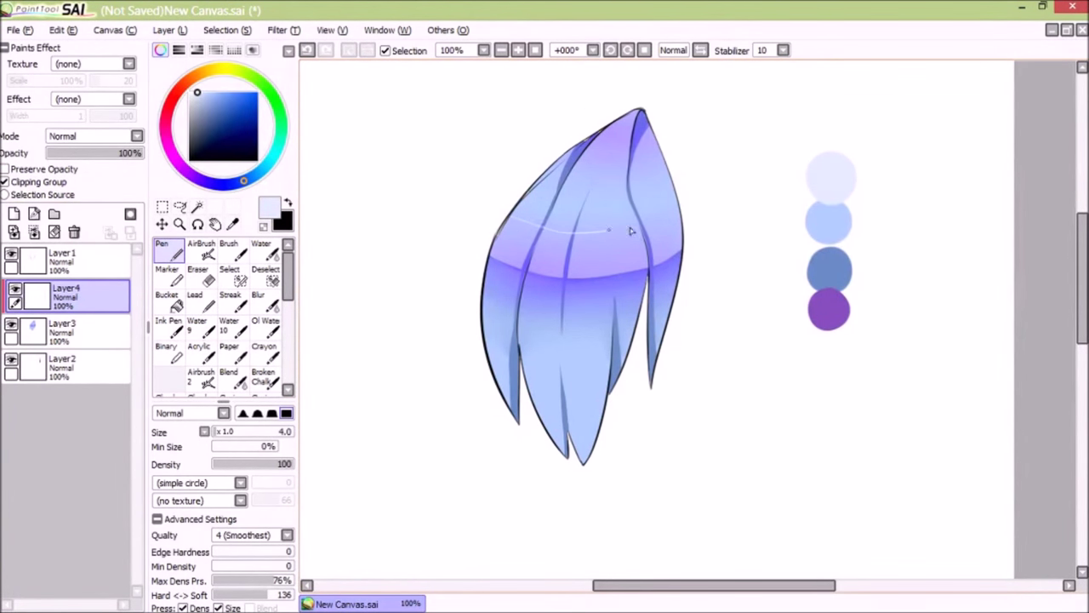
- Paint a pale curved highlight across the outer left strand at Pen size 6, flaring along its outline and inner edge at size 3
left_click_drag(631, 231, 669, 220)
key("ctrl+z")
key("bracketright")
key("bracketright")
left_click_drag(495, 225, 539, 242)
scroll(541, 251, "up", 4)
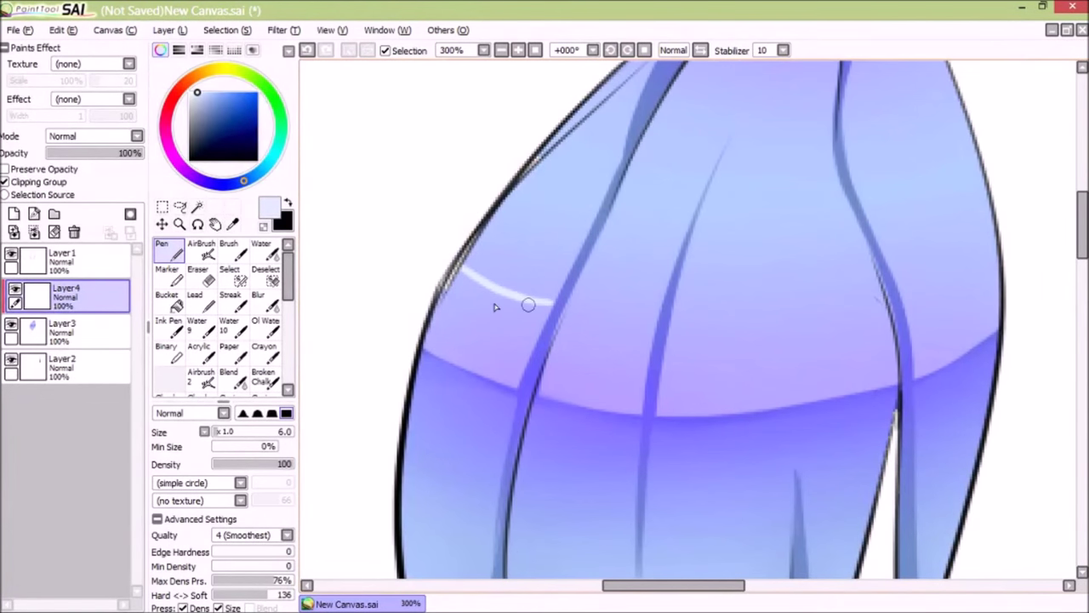
left_click_drag(431, 334, 534, 160)
key("bracketleft")
key("bracketleft")
key("bracketleft")
key("bracketleft")
key("bracketleft")
key("bracketleft")
key("bracketleft")
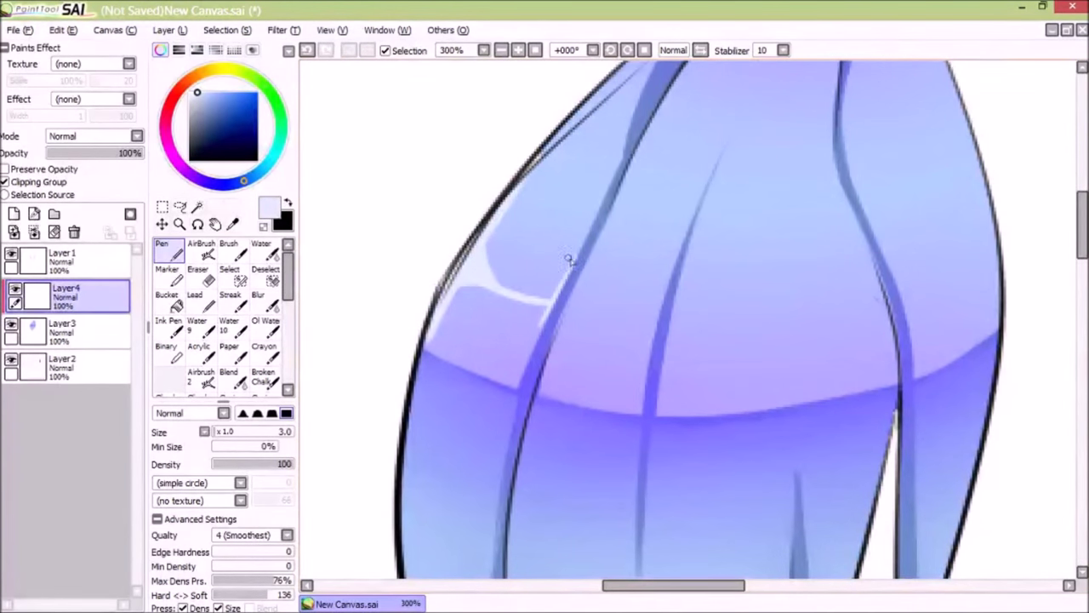
- Draw a thin pale highlight curve across the wide middle strand above the purple band with the Pen at size 3
scroll(514, 380, "down", 4)
scroll(561, 381, "up", 3)
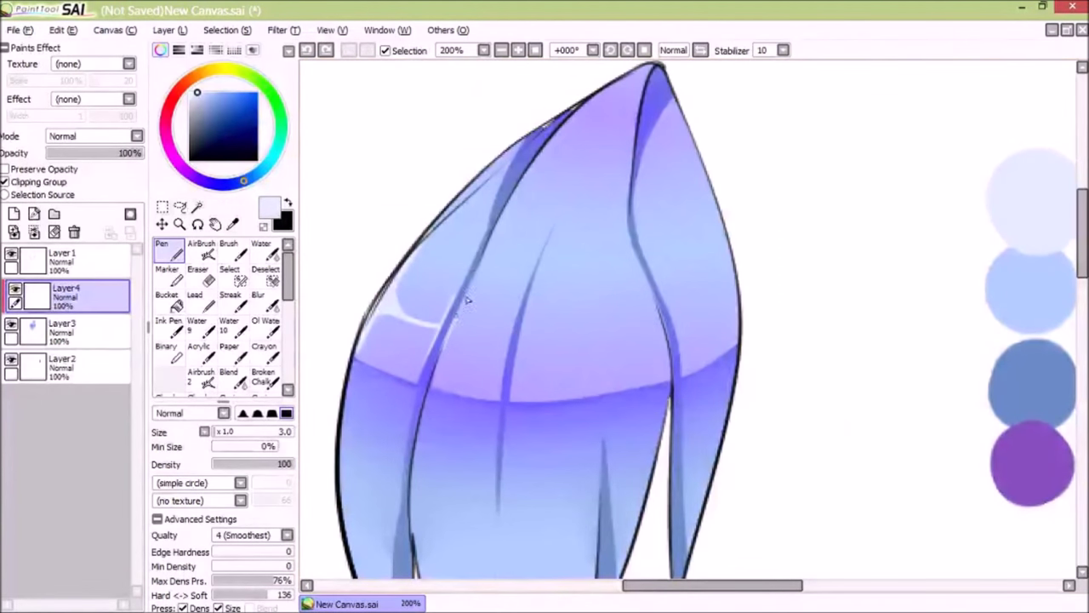
key("ctrl+z")
left_click_drag(447, 340, 470, 333)
key("ctrl+z")
mouse_move(520, 305)
left_mouse_down()
mouse_move(508, 366)
mouse_move(514, 329)
mouse_move(509, 359)
mouse_move(653, 303)
left_mouse_up()
key("ctrl+z")
key("ctrl+z")
key("ctrl+z")
left_click_drag(517, 341, 656, 309)
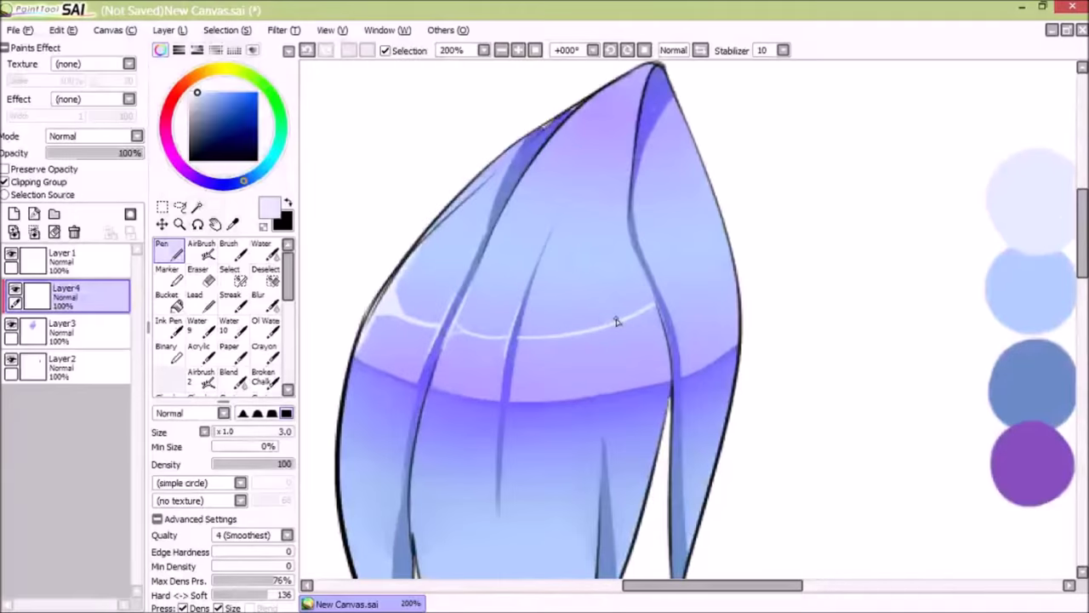
- Paint pale slivers along the middle strand's shadow lines and flare the highlight curve where it meets them, with the Pen at sizes 3 and 0.8
scroll(618, 322, "down", 2)
scroll(737, 306, "up", 5)
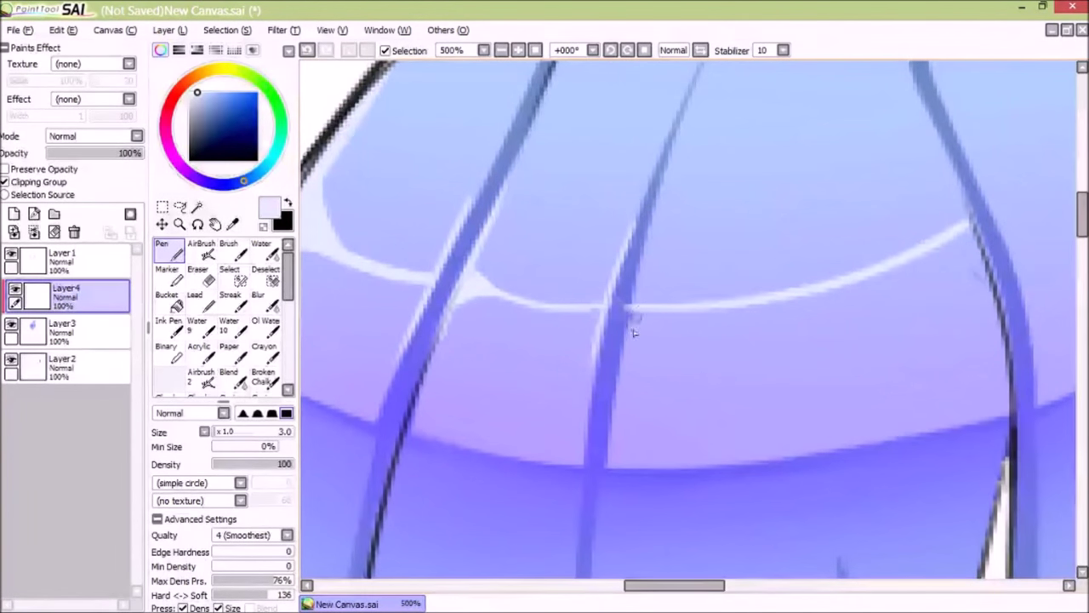
mouse_move(628, 357)
left_mouse_down()
mouse_move(654, 234)
mouse_move(625, 425)
left_mouse_up()
key("ctrl+z")
key("ctrl+z")
left_click_drag(652, 230, 620, 410)
mouse_move(941, 135)
left_mouse_down()
mouse_move(981, 248)
mouse_move(1005, 375)
left_mouse_up()
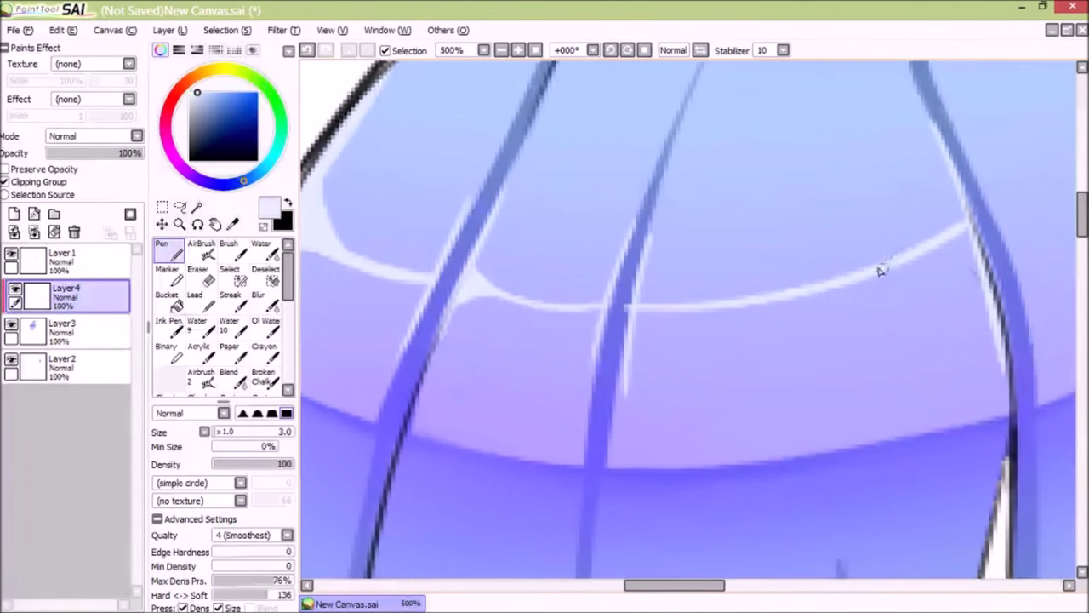
mouse_move(912, 253)
left_mouse_down()
mouse_move(979, 246)
mouse_move(940, 237)
mouse_move(968, 230)
left_mouse_up()
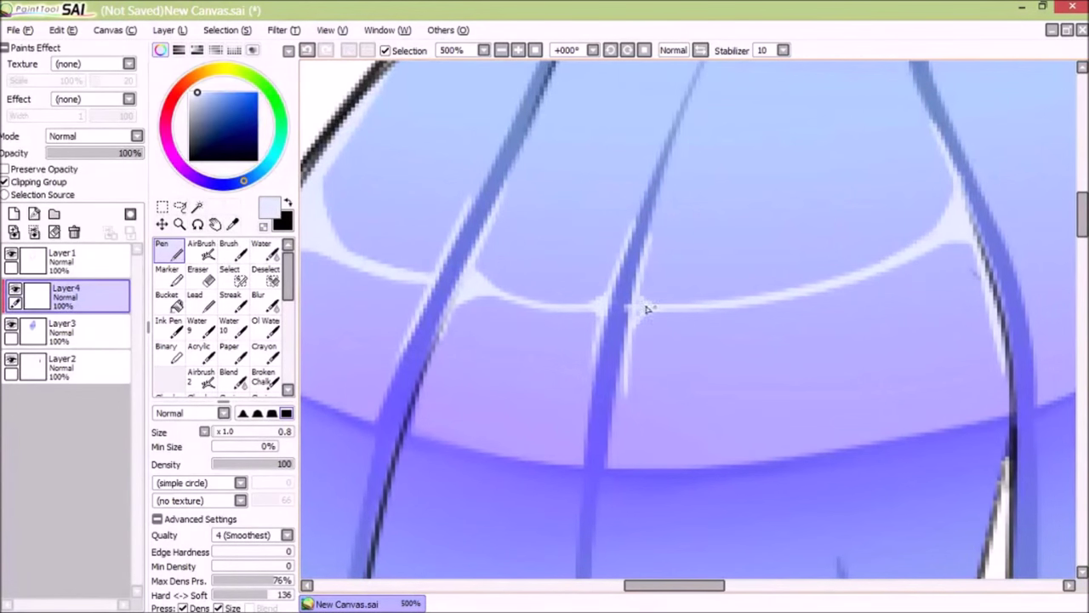
- Paint a short curved highlight on the narrow right strand and flare it along the outer outline with the Pen at size 3
scroll(668, 327, "down", 6)
scroll(722, 337, "up", 5)
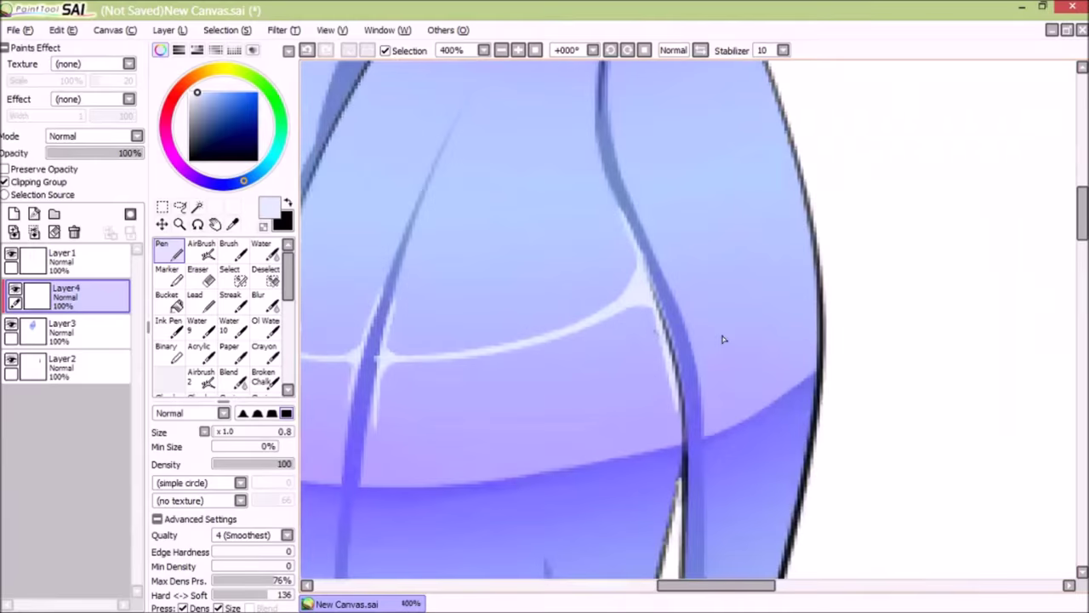
left_click_drag(709, 273, 805, 217)
key("ctrl+z")
mouse_move(780, 120)
left_mouse_down()
mouse_move(811, 316)
mouse_move(818, 289)
left_mouse_up()
left_click_drag(800, 209, 814, 340)
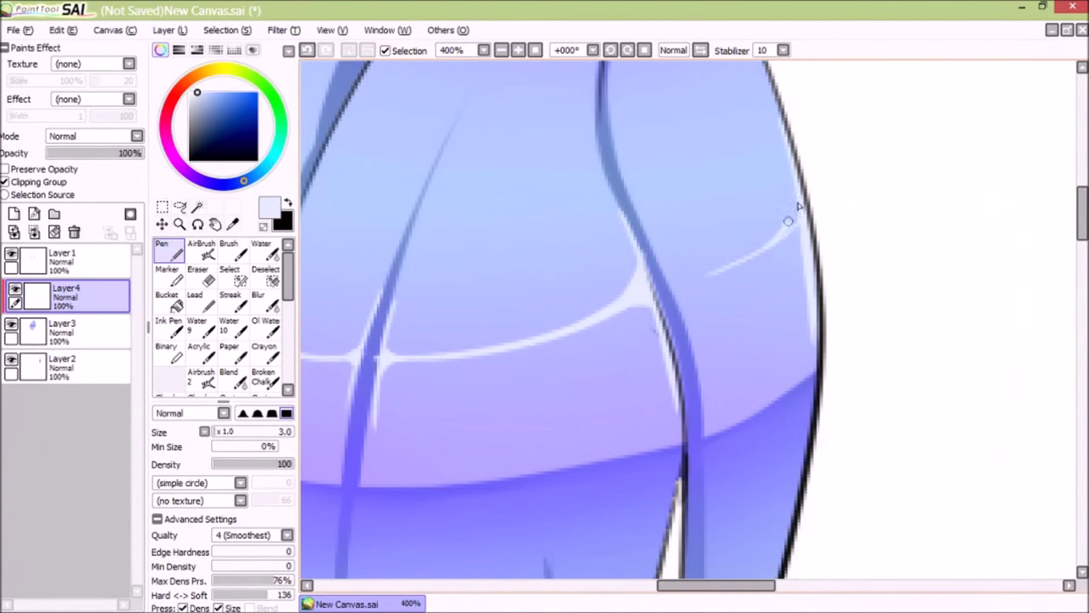
left_click_drag(796, 204, 782, 245)
- Draw a fine pale curved line across the lower strands with the Pen at size 0.8
scroll(822, 265, "down", 4)
scroll(594, 365, "down", 1)
scroll(699, 392, "down", 1)
scroll(732, 439, "up", 1)
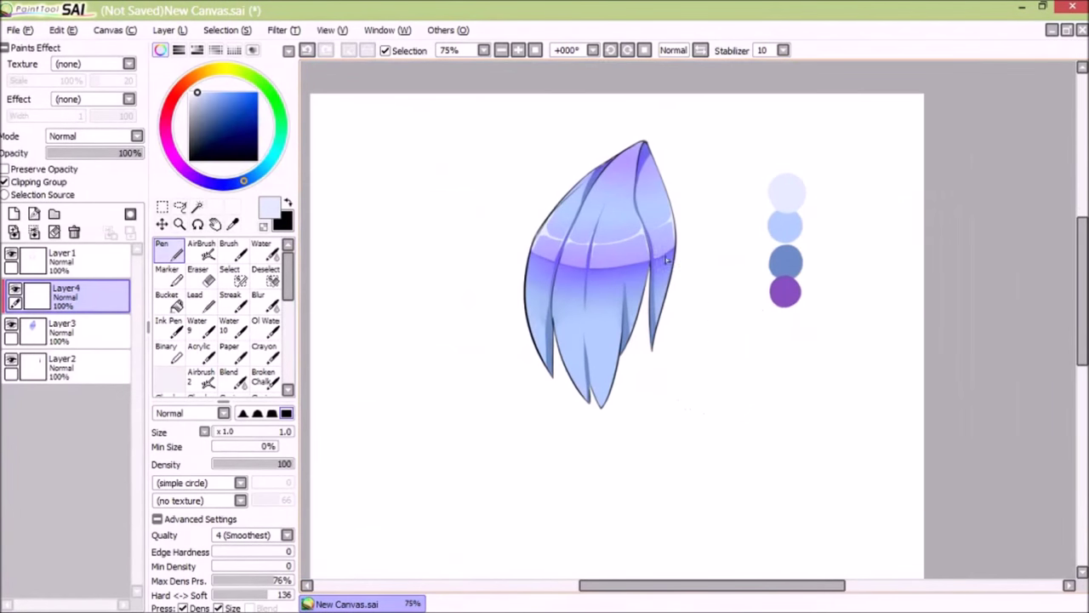
scroll(596, 332, "up", 2)
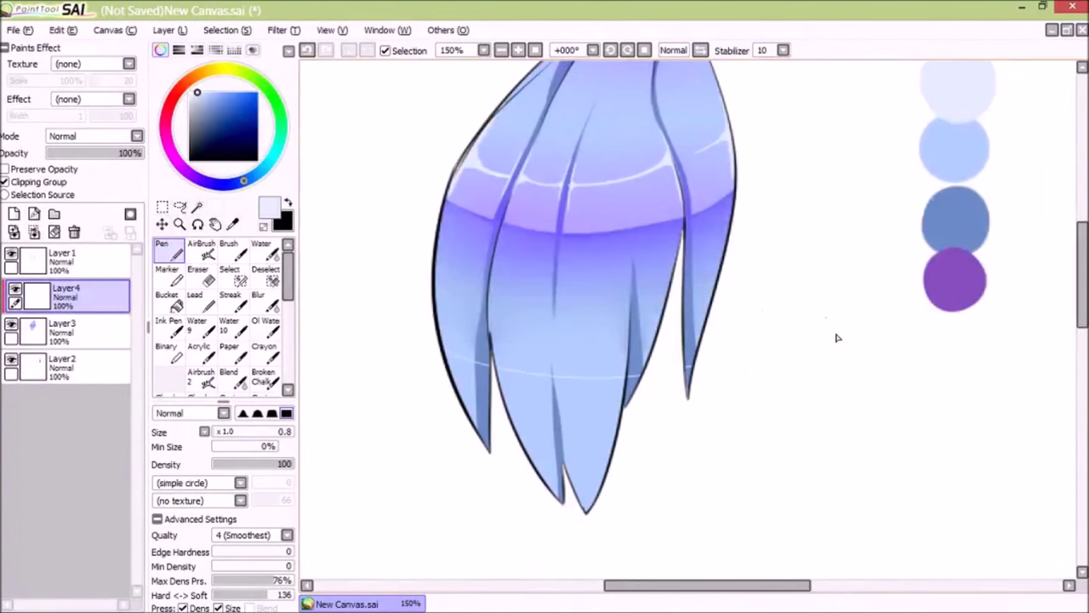
- Add thin pale highlights along the outlines and shadow edges of the lower strands with the Pen at size 2
scroll(705, 397, "down", 3)
scroll(675, 425, "up", 5)
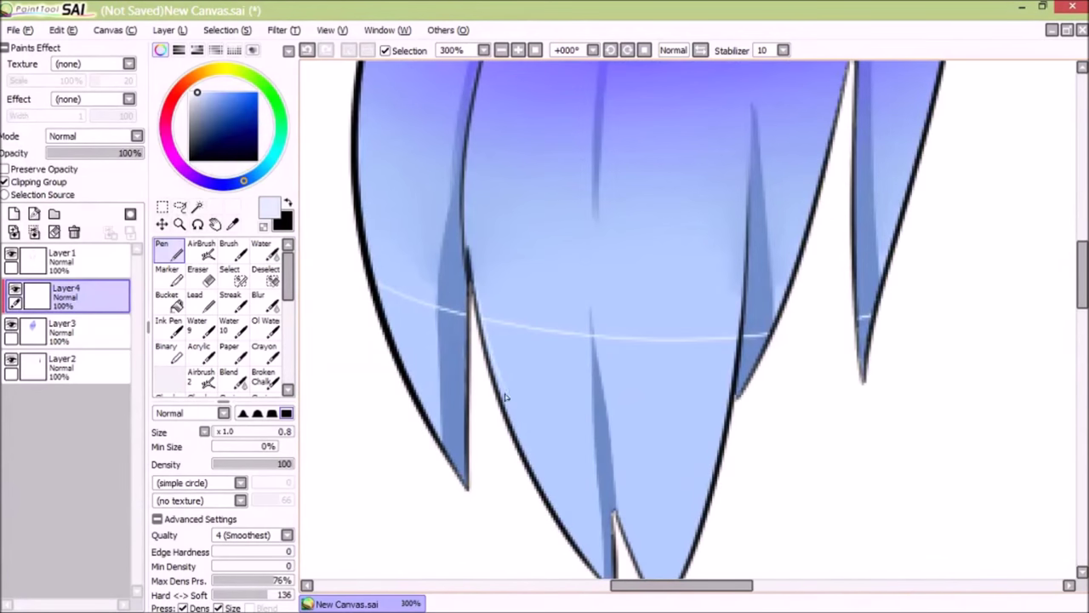
key("bracketright")
key("bracketright")
key("bracketright")
left_click_drag(363, 218, 407, 377)
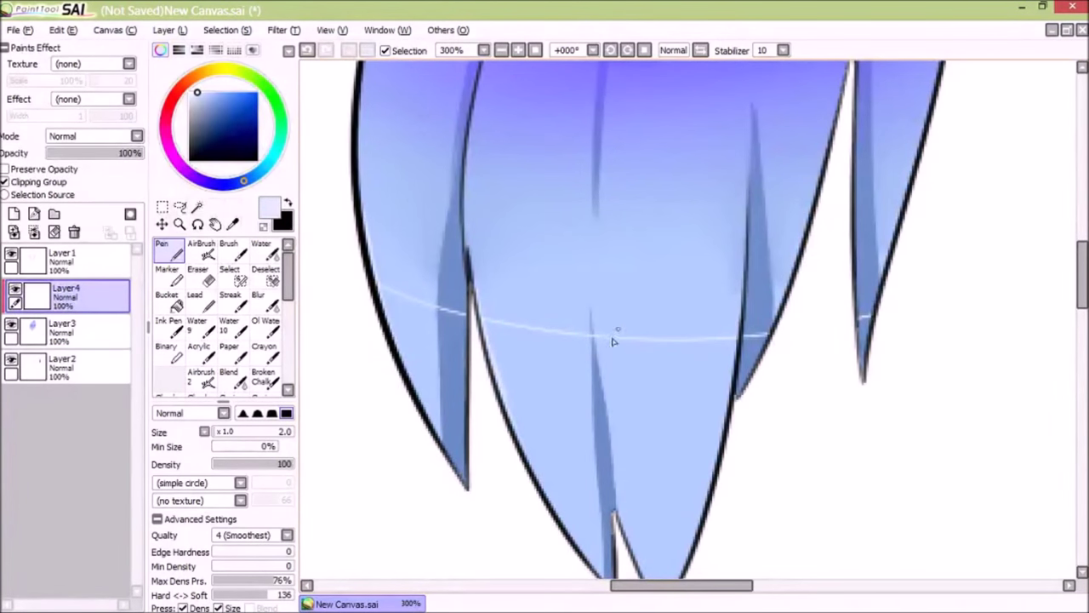
left_click_drag(592, 310, 610, 429)
key("ctrl+z")
left_click_drag(594, 334, 617, 483)
left_click_drag(743, 240, 716, 451)
left_click_drag(783, 311, 762, 350)
left_click_drag(882, 270, 863, 346)
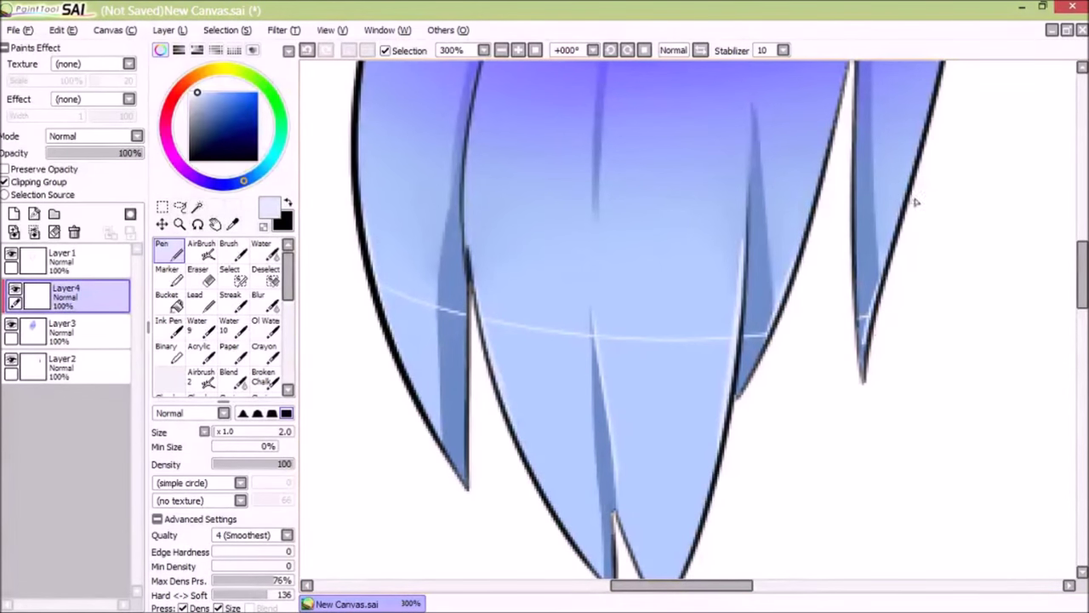
key("ctrl+z")
left_click_drag(877, 308, 890, 262)
scroll(829, 442, "down", 4)
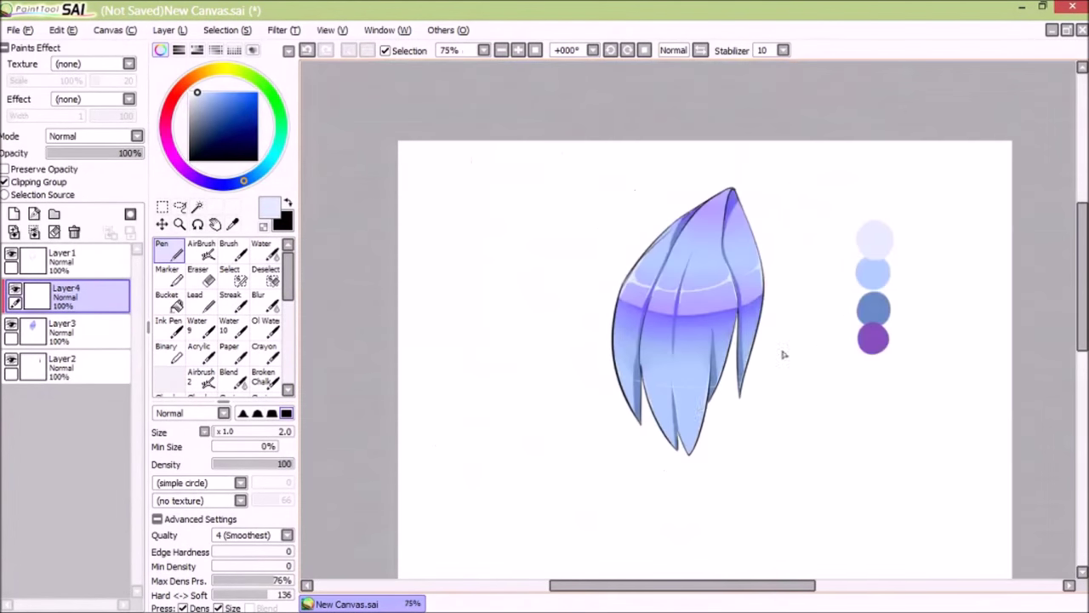
- Draw long pale highlights beside the lower right shadow wedge and along the middle strand's left edge at Pen size 2
scroll(749, 361, "up", 3)
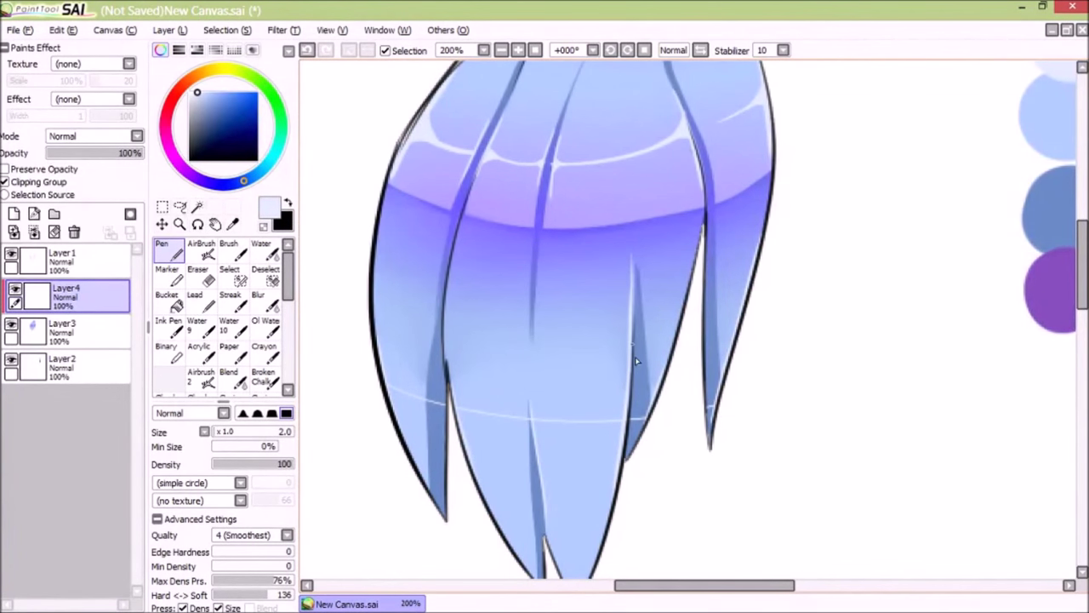
key("ctrl+z")
key("ctrl+z")
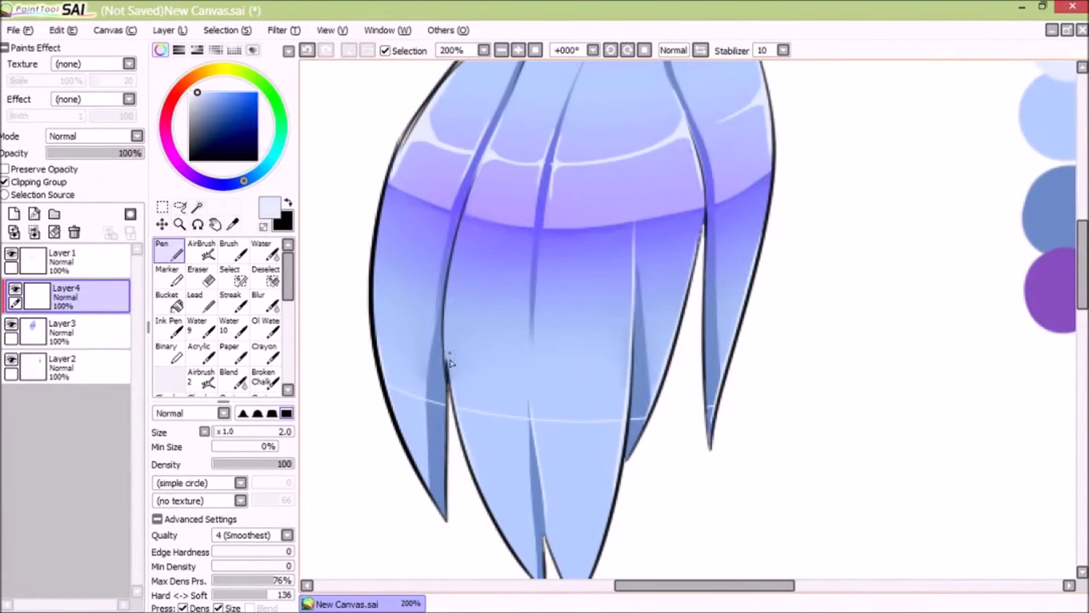
key("ctrl+z")
left_click_drag(453, 259, 450, 372)
- Add pale edge highlights along the strand outlines near the top of the hair lock with the Pen at size 2
scroll(439, 468, "down", 3)
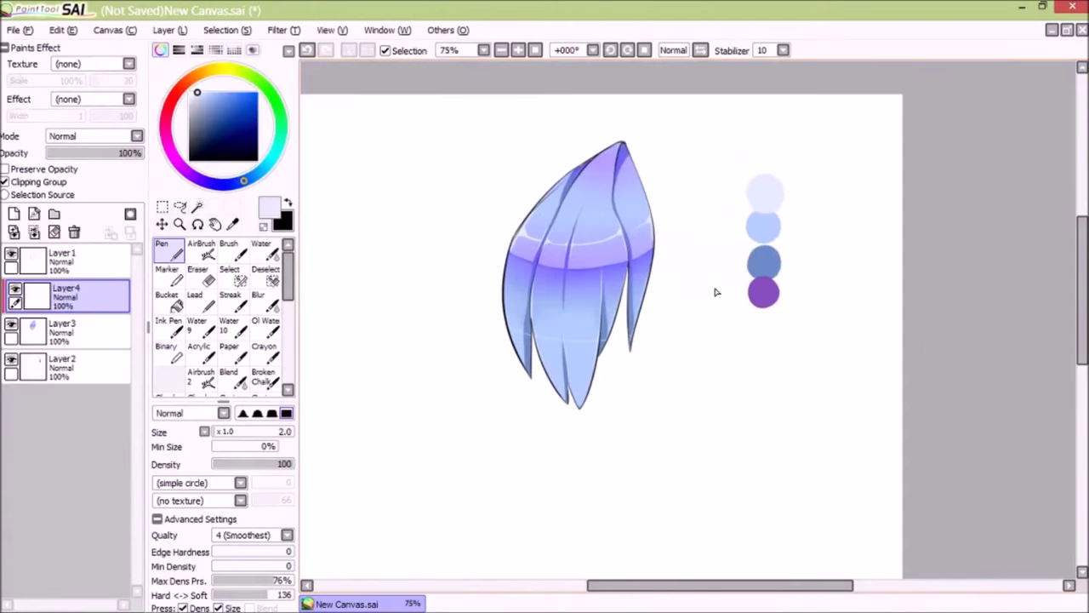
scroll(682, 230, "up", 3)
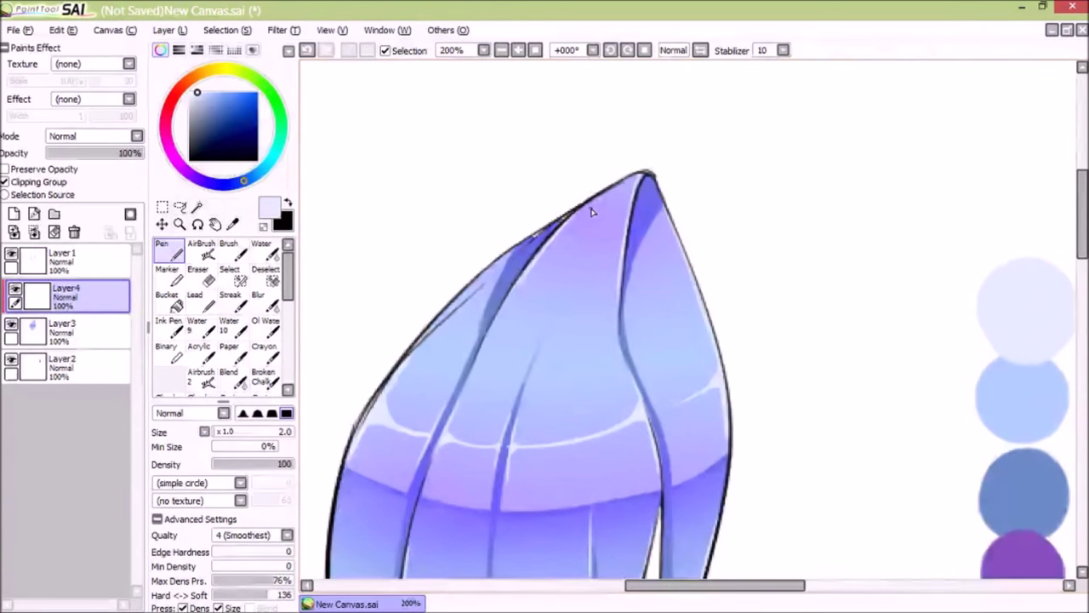
scroll(591, 213, "down", 3)
scroll(603, 255, "up", 1)
scroll(647, 290, "down", 1)
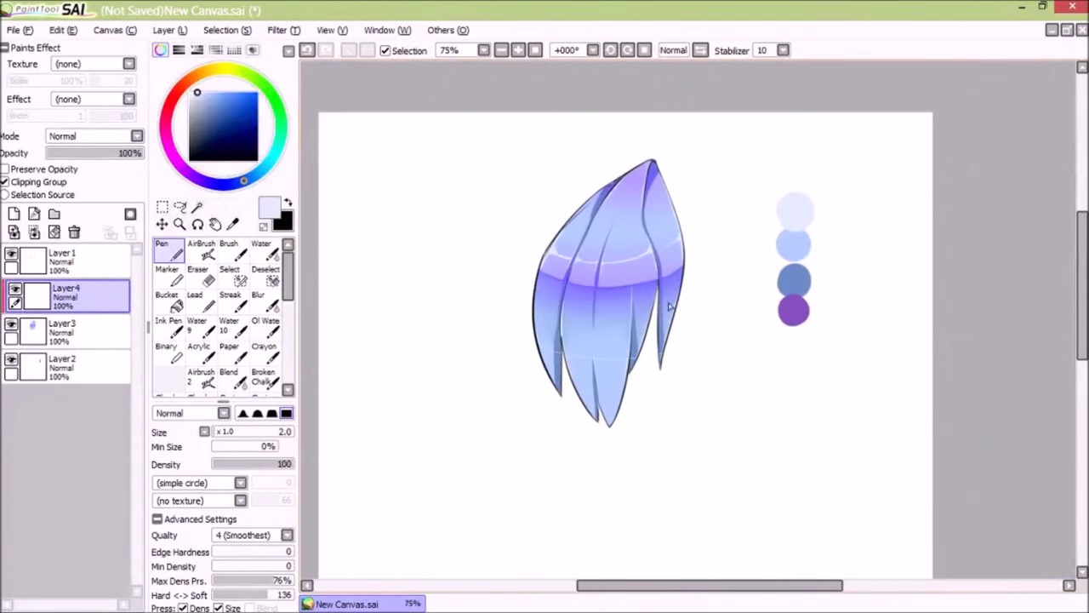
- Erase the colour swatches on Layer2 with the Eraser at size 250 and check the other layers' contents by toggling their visibility
left_click(106, 328)
key("e")
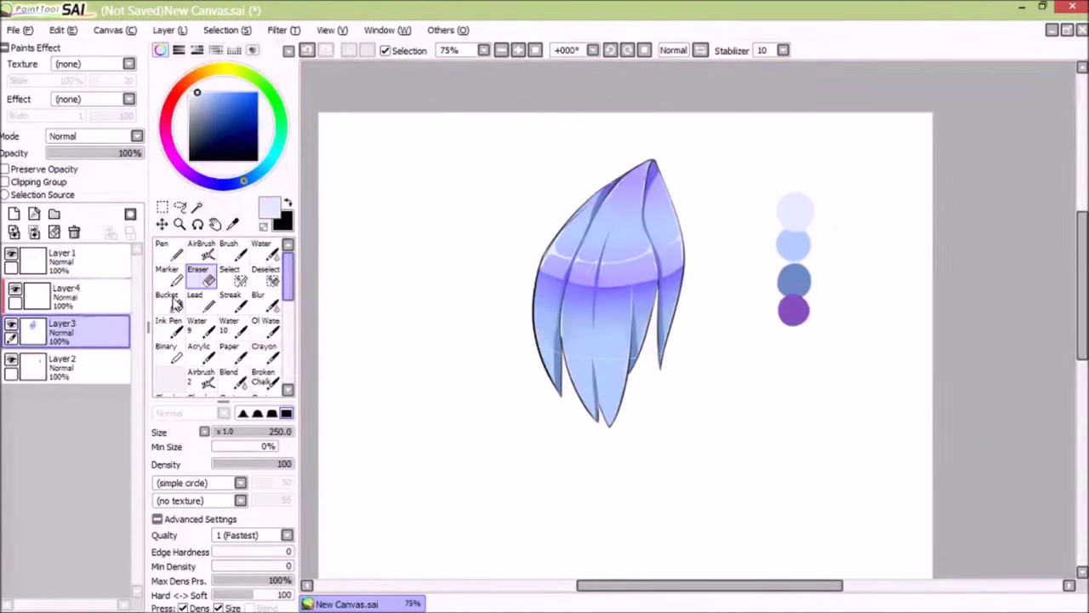
left_click(63, 366)
mouse_move(723, 247)
left_mouse_down()
mouse_move(838, 306)
mouse_move(862, 277)
left_mouse_up()
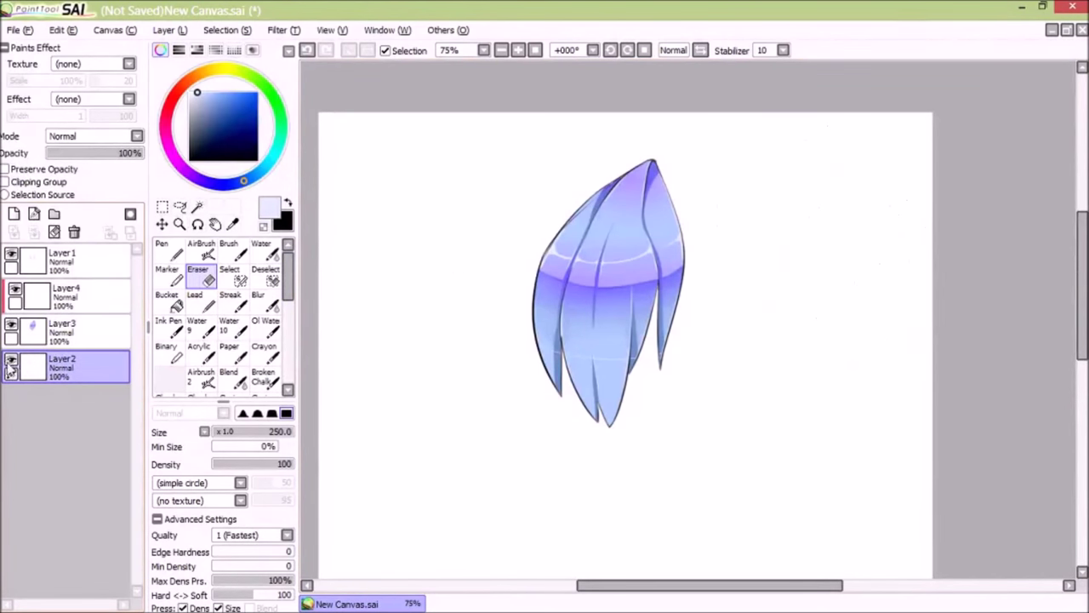
left_click(12, 325)
left_click(12, 324)
left_click(11, 255)
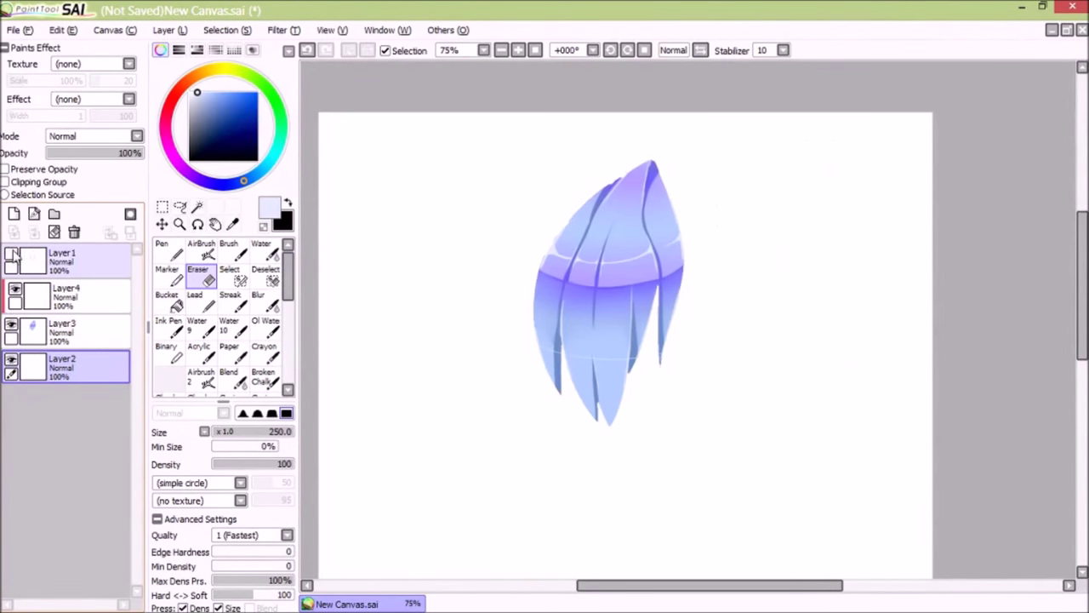
left_click(12, 254)
- Merge the clipped highlight layer down into the hair colour layer and delete the emptied Layer2
left_click(44, 297)
left_click(33, 230)
left_click(12, 324)
left_click(12, 324)
left_click(56, 333)
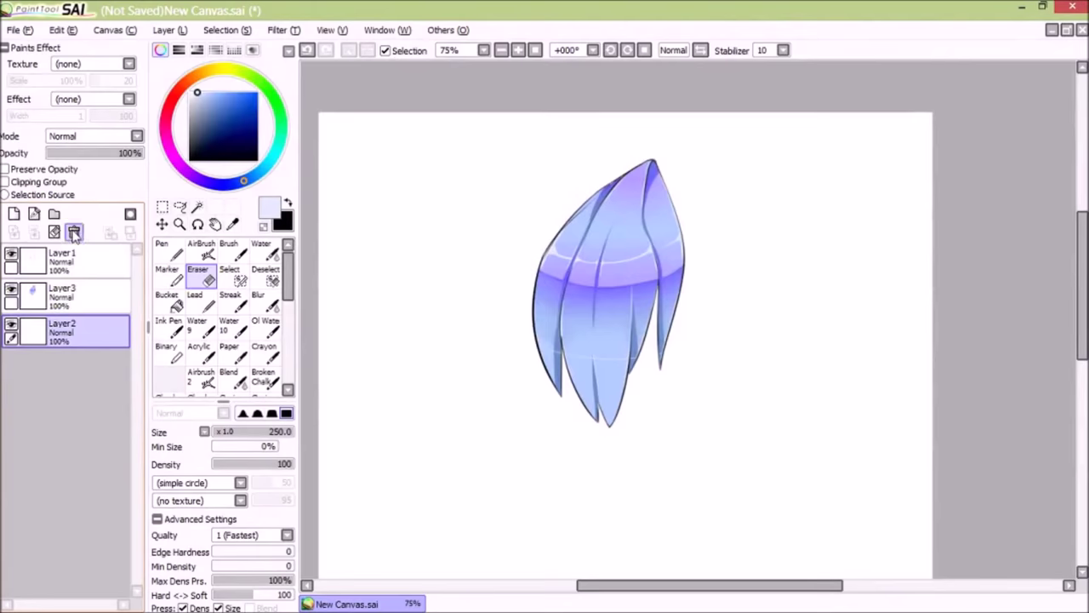
left_click(74, 232)
left_click(12, 289)
left_click(12, 289)
- Preserve opacity on the line art layer and recolour the outlines with a muted blue-violet sampled from the hair, using the Pen at size 100
left_click(94, 262)
left_click(5, 168)
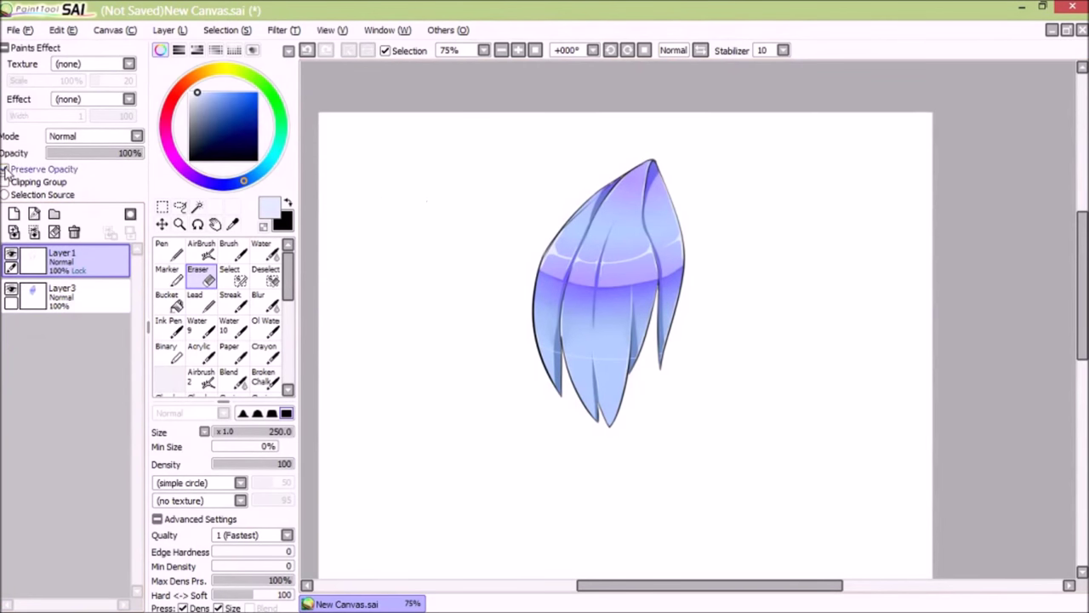
left_click(167, 250)
left_click(655, 168, "alt")
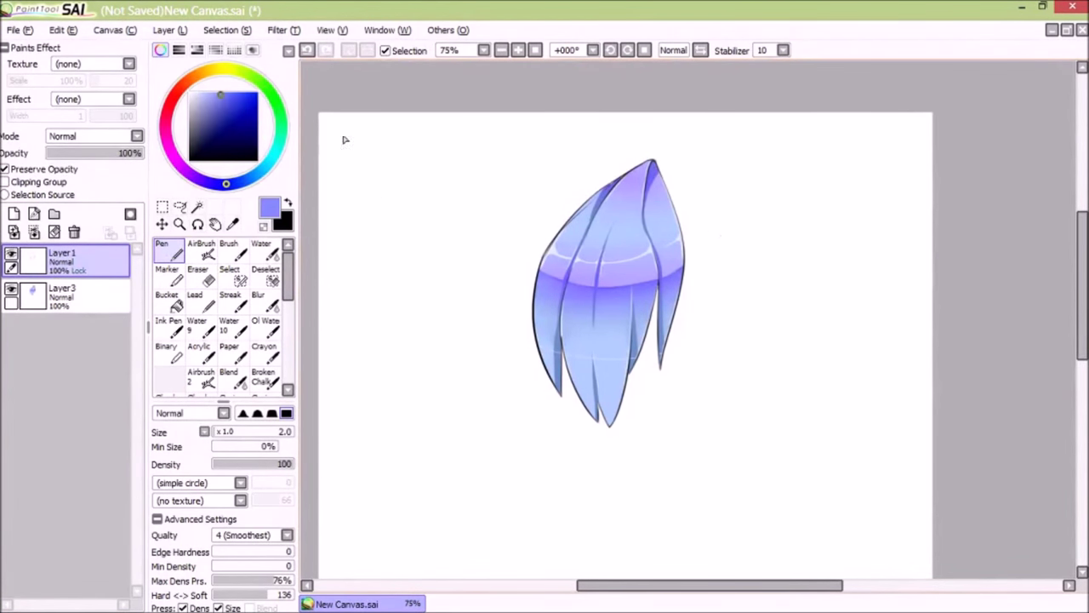
key("bracketright")
key("bracketright")
key("bracketright")
key("bracketright")
key("bracketright")
key("bracketright")
key("bracketright")
key("bracketright")
key("bracketright")
key("bracketright")
key("bracketright")
key("bracketright")
key("bracketright")
key("bracketright")
key("bracketright")
key("bracketright")
key("bracketright")
key("bracketright")
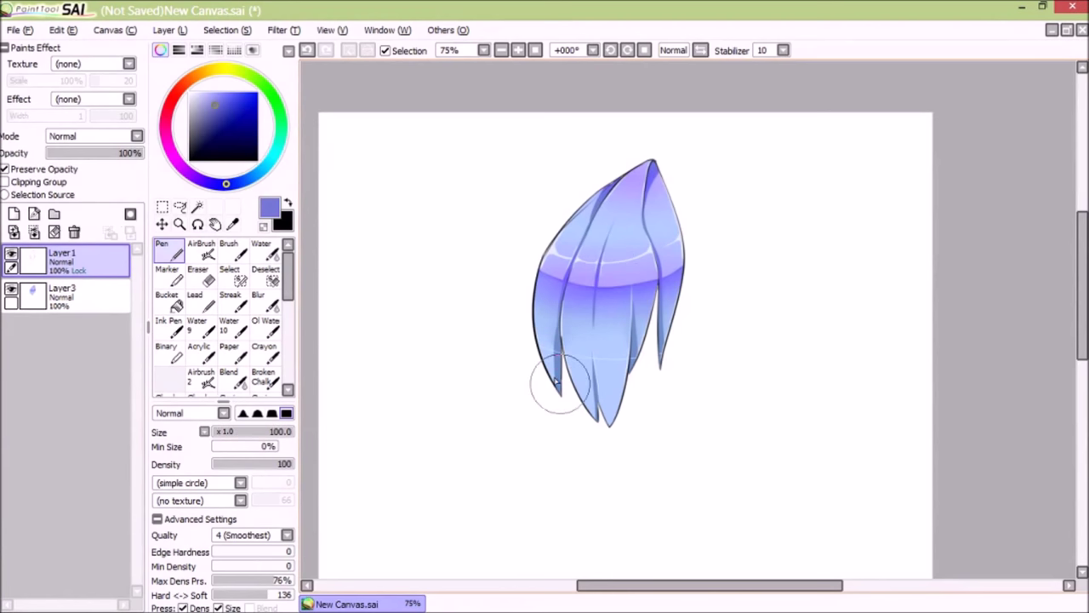
mouse_move(560, 384)
left_mouse_down()
mouse_move(530, 290)
mouse_move(592, 228)
mouse_move(702, 281)
left_mouse_up()
- Darken parts of the line art with dark blue at Pen size 100 and switch to the Blur tool at size 120 for blending
scroll(732, 343, "down", 3)
scroll(766, 349, "up", 3)
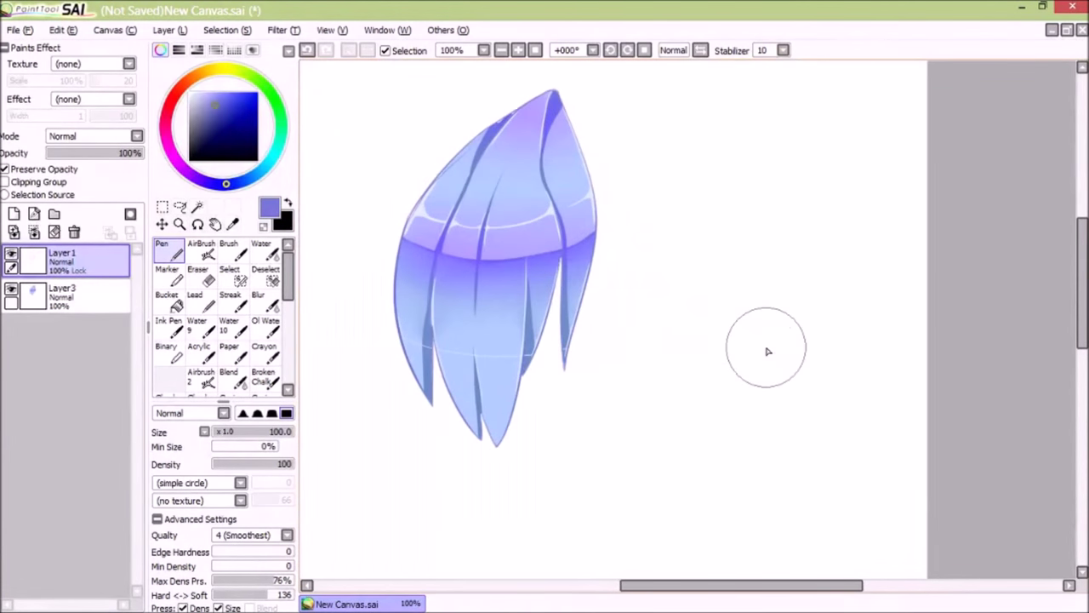
mouse_move(548, 95)
left_mouse_down()
mouse_move(437, 170)
mouse_move(627, 284)
mouse_move(518, 145)
left_mouse_up()
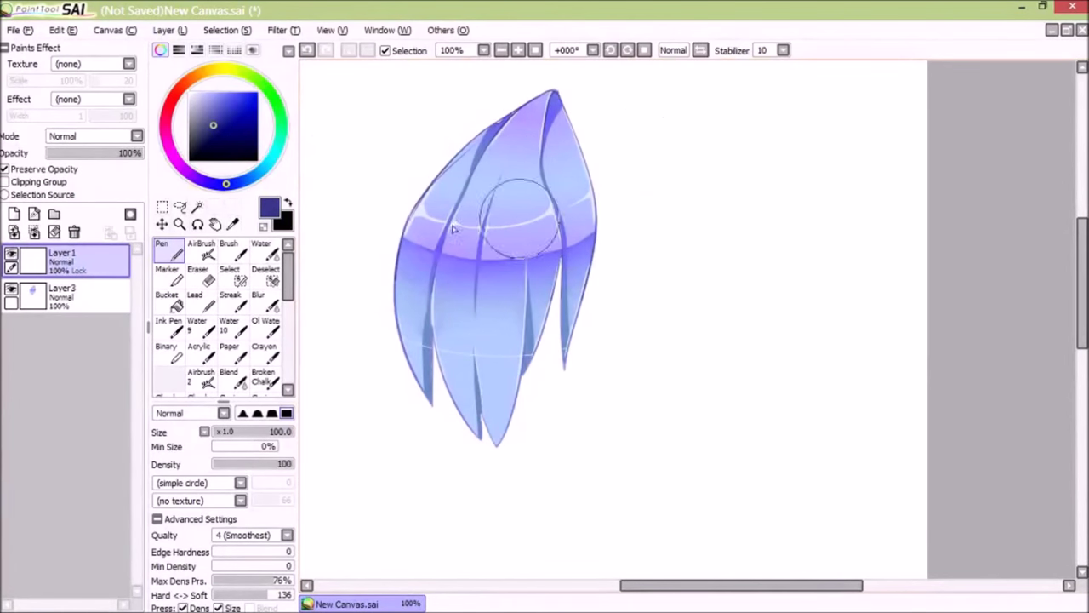
left_click(265, 300)
scroll(754, 217, "down", 2)
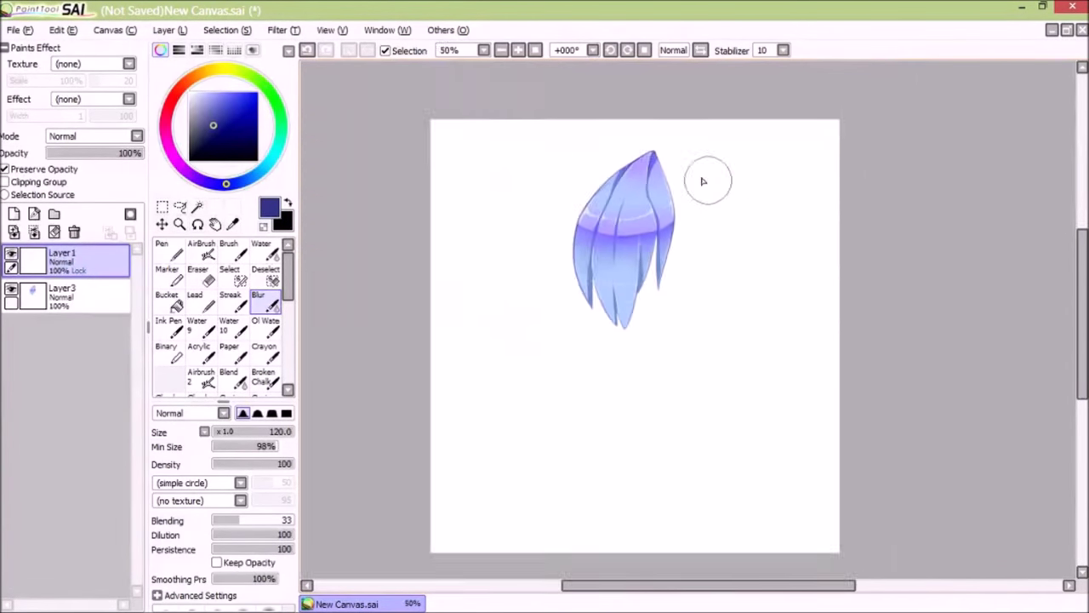
scroll(880, 294, "up", 1)
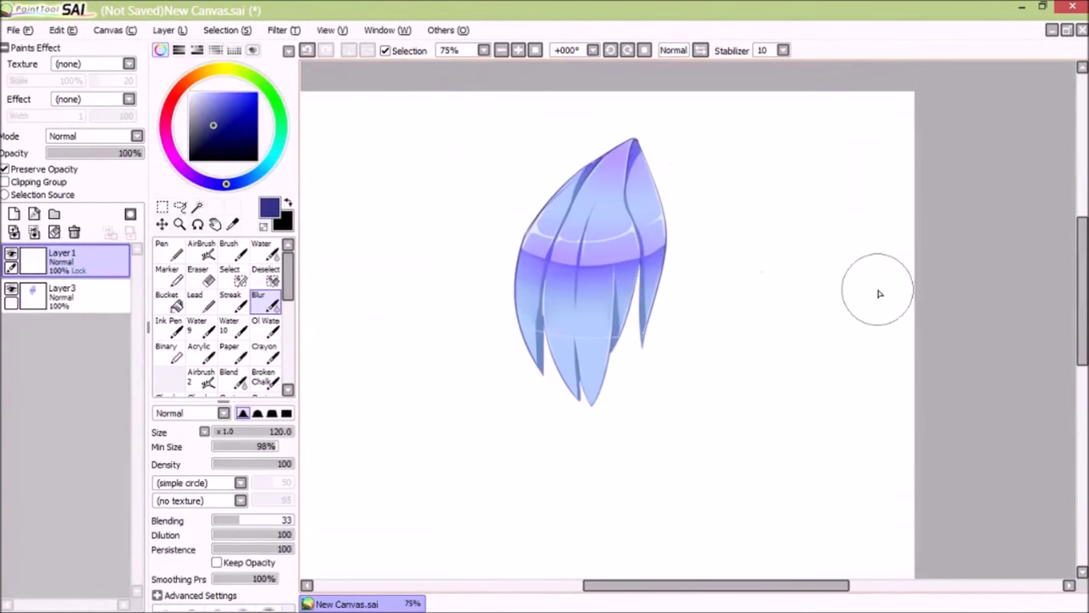
- Merge the line art layer down into the hair colour layer and clear the merged layer
left_click(34, 232)
left_click(54, 231)
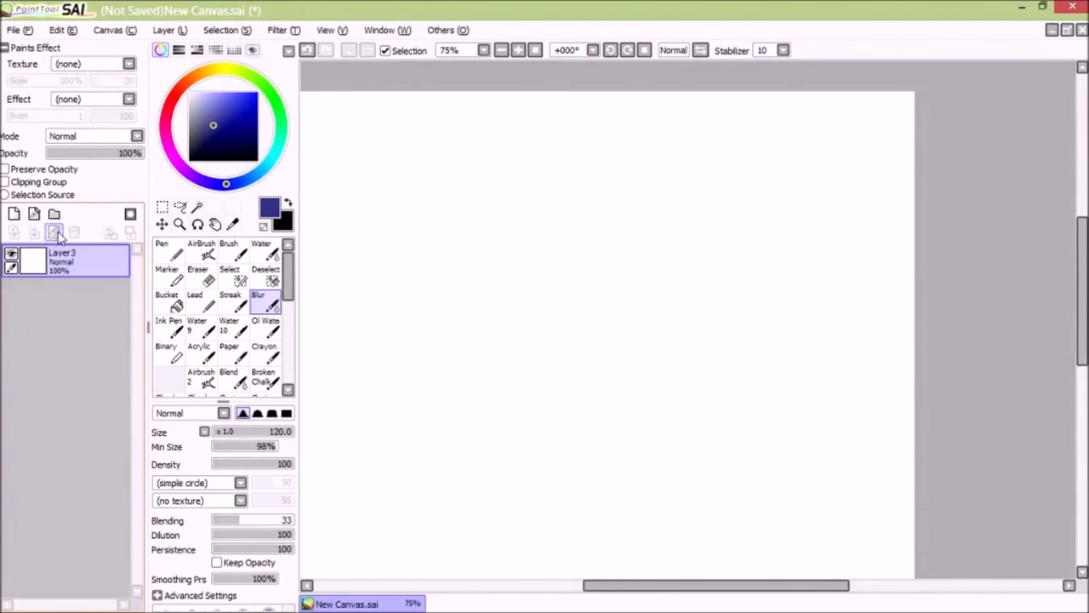
- Undo the clearing of the hair layer, then fill a new layer beneath it with teal and reselect the hair layer
key("ctrl+z")
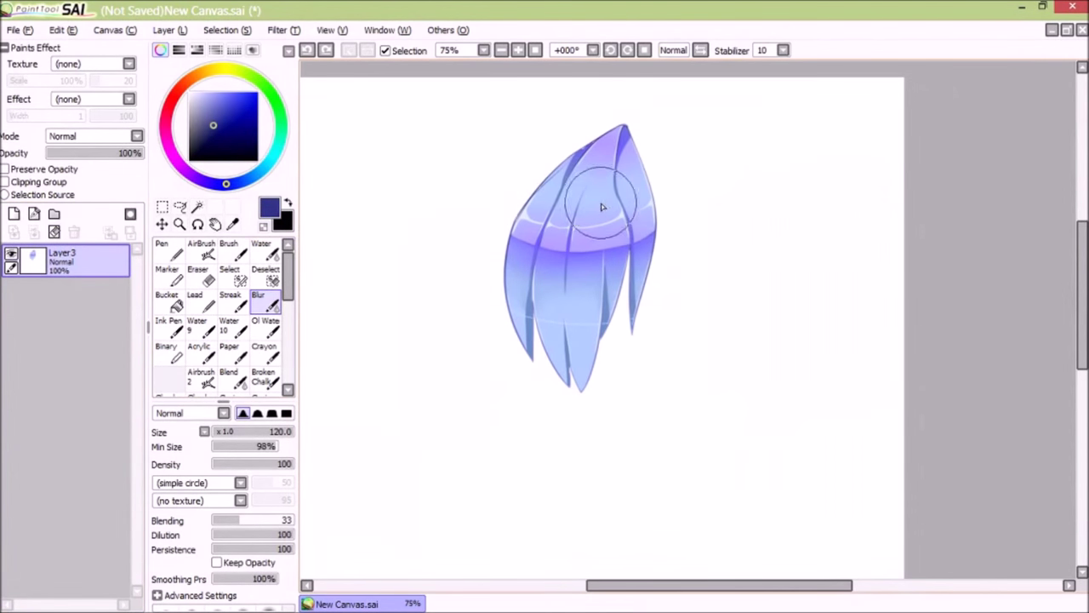
left_click(14, 215)
left_click_drag(59, 263, 67, 327)
left_click(279, 143)
left_click(229, 120)
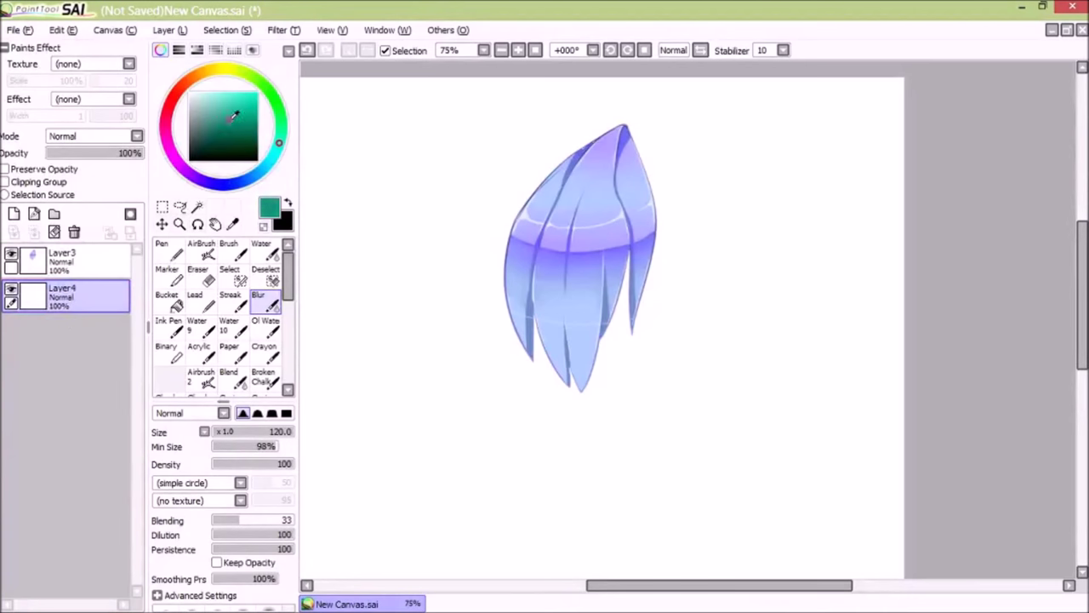
left_click(166, 300)
left_click(366, 358)
left_click(60, 259)
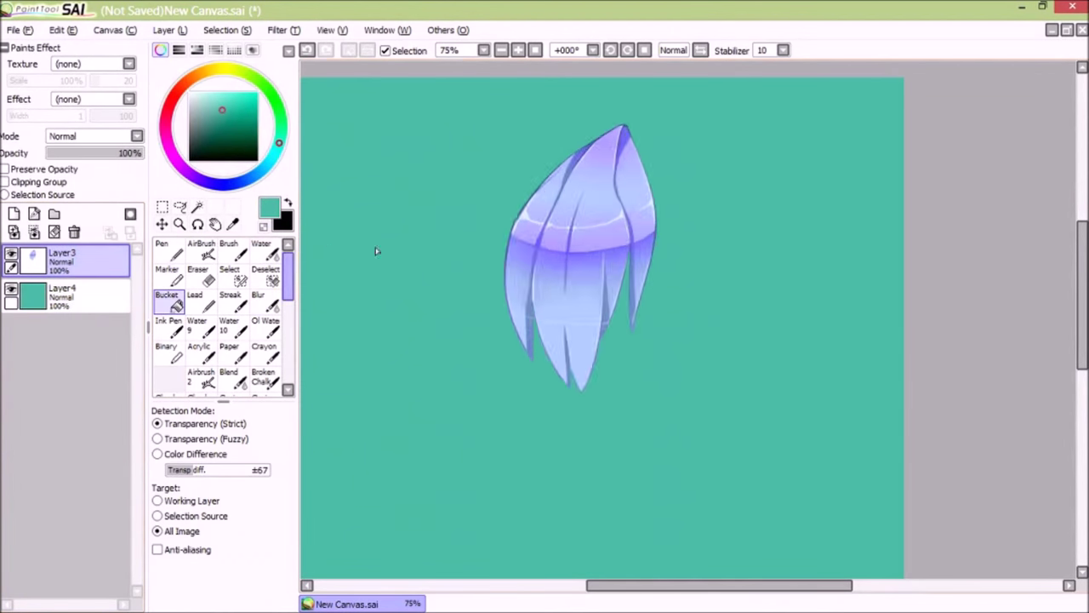
- Select a rectangular area around the hair lock on Layer3, copy it and paste four duplicates
scroll(549, 144, "down", 1)
left_click(161, 206)
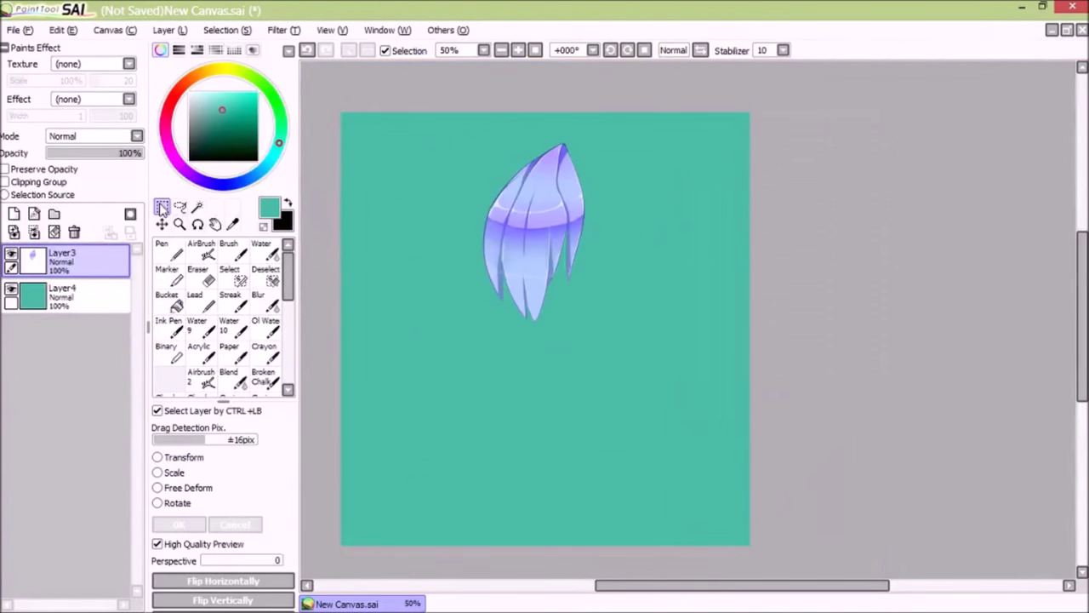
left_click_drag(451, 130, 624, 334)
key("ctrl+c")
key("ctrl+v")
key("ctrl+v")
key("ctrl+v")
key("ctrl+v")
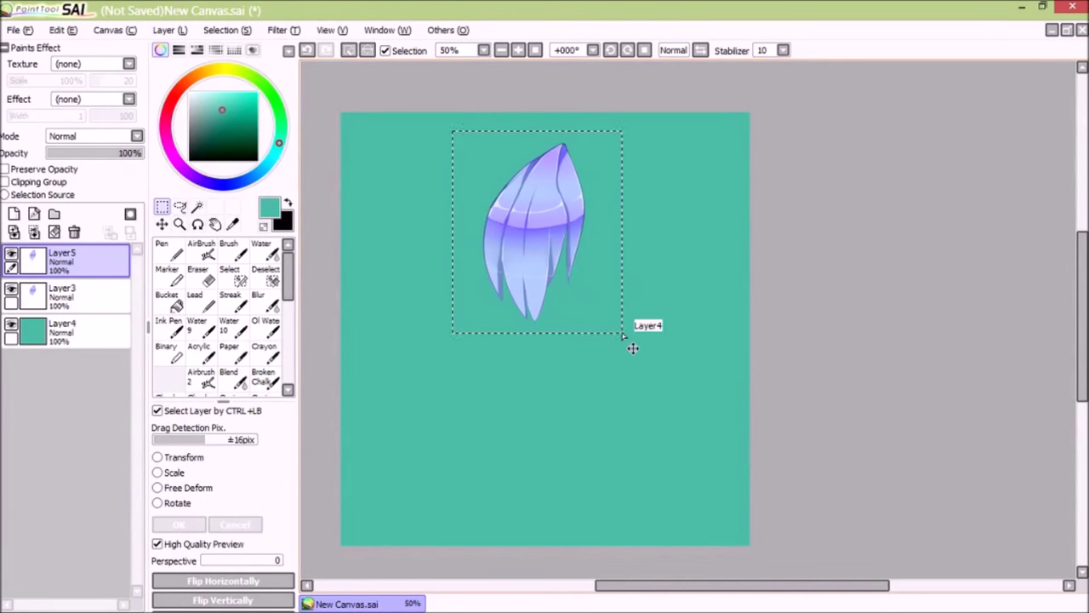
- Create a layer folder, move the four pasted hair copies into it and collapse it
left_click(55, 215)
left_click_drag(69, 296, 68, 267)
left_click_drag(67, 332, 64, 266)
left_click_drag(69, 367, 70, 267)
left_click_drag(70, 403, 68, 270)
left_click(39, 262)
- Rename the folder "black outline" and place it beneath the original hair layer
double_click(75, 264)
key("BackSpace")
type("black ")
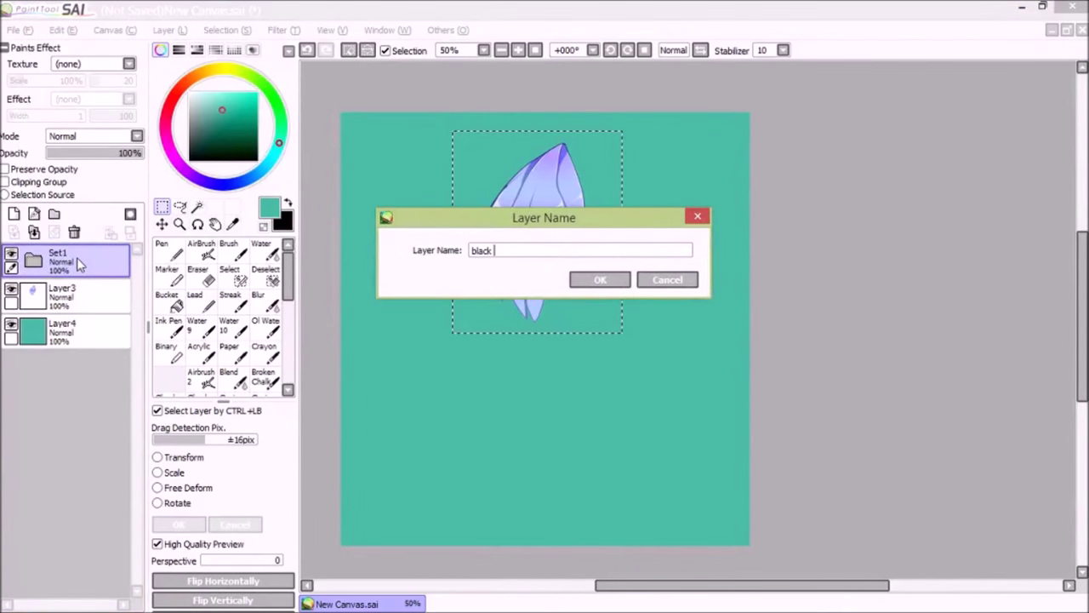
type("outline")
key("Return")
left_click_drag(77, 257, 88, 294)
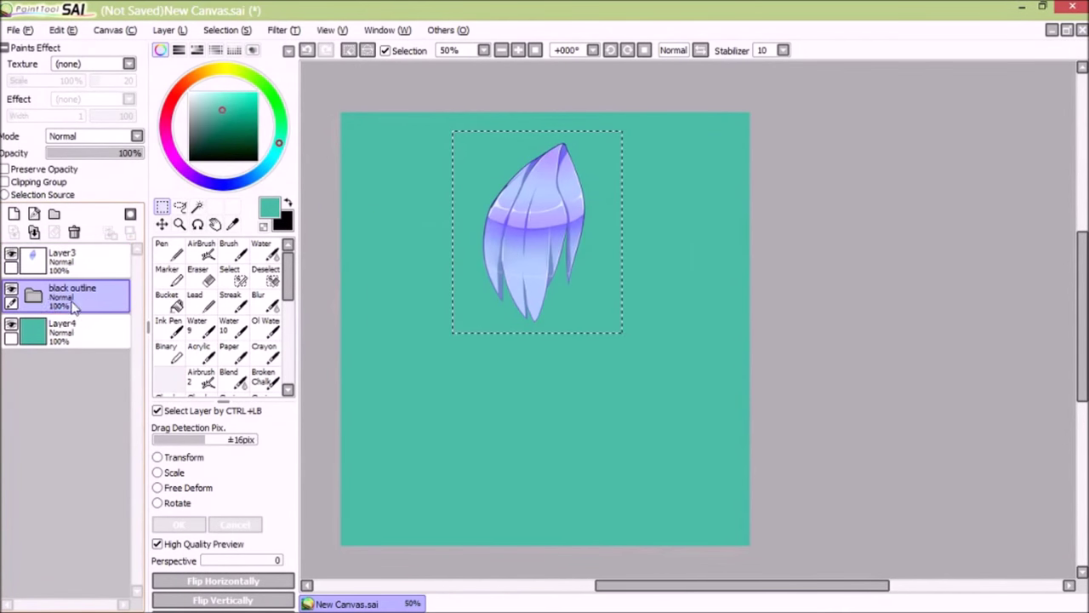
left_click(88, 294)
- Preserve opacity on the black outline folder, remove the selection and paint all four hair copies solid black with the Pen at size 100
left_click(6, 169)
left_click(90, 337)
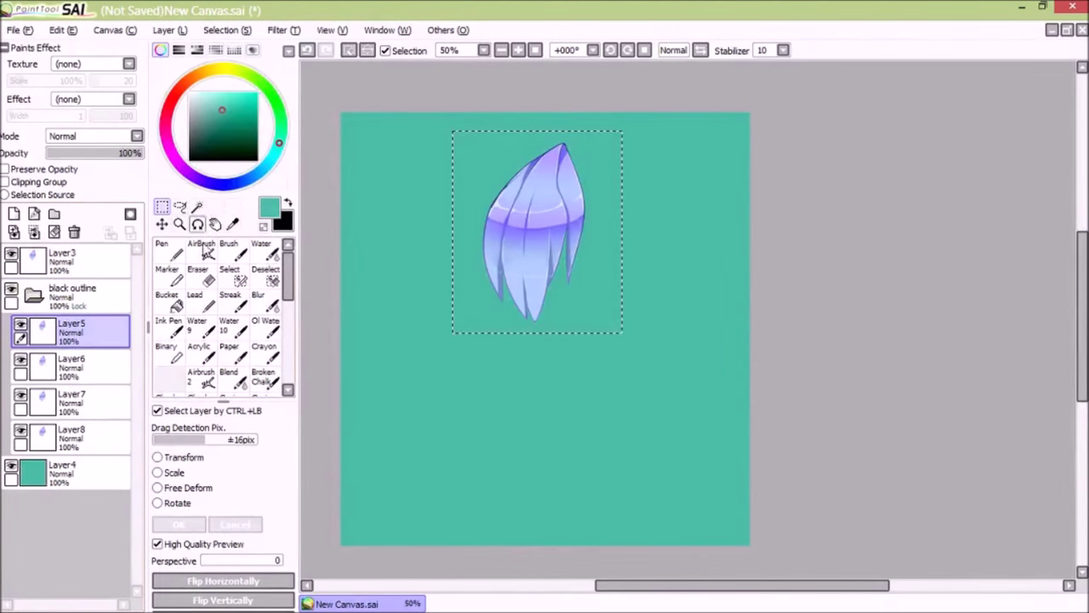
left_click(167, 249)
key("ctrl+d")
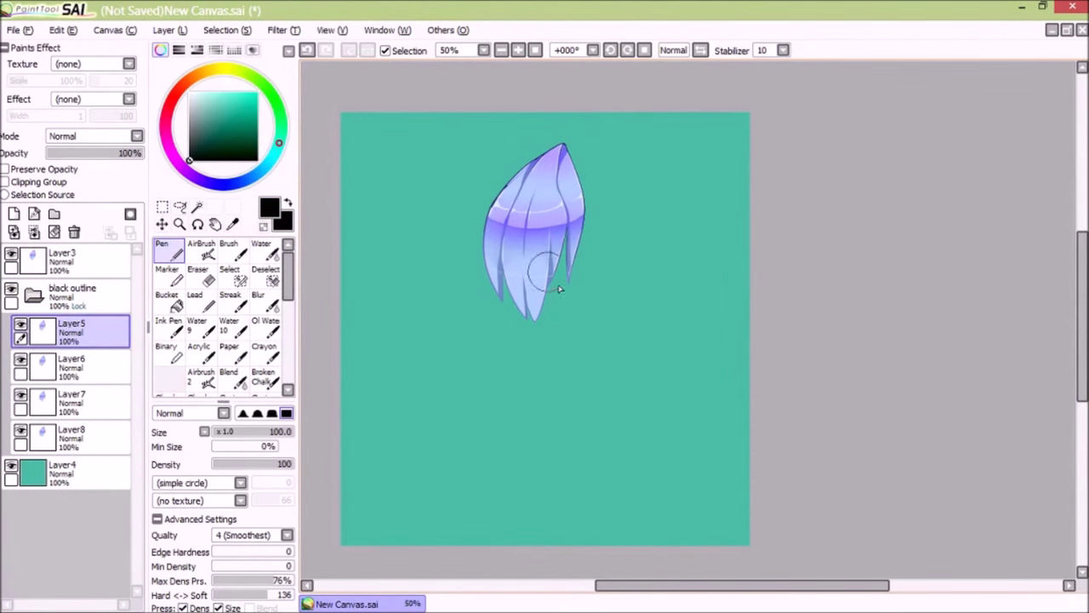
left_click(73, 366)
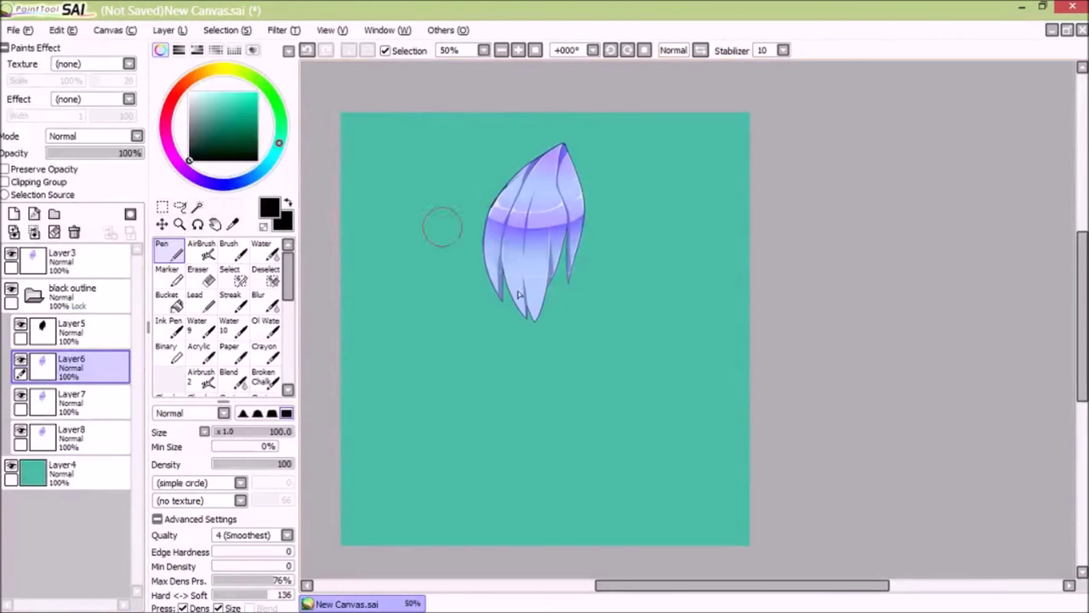
left_click(72, 400)
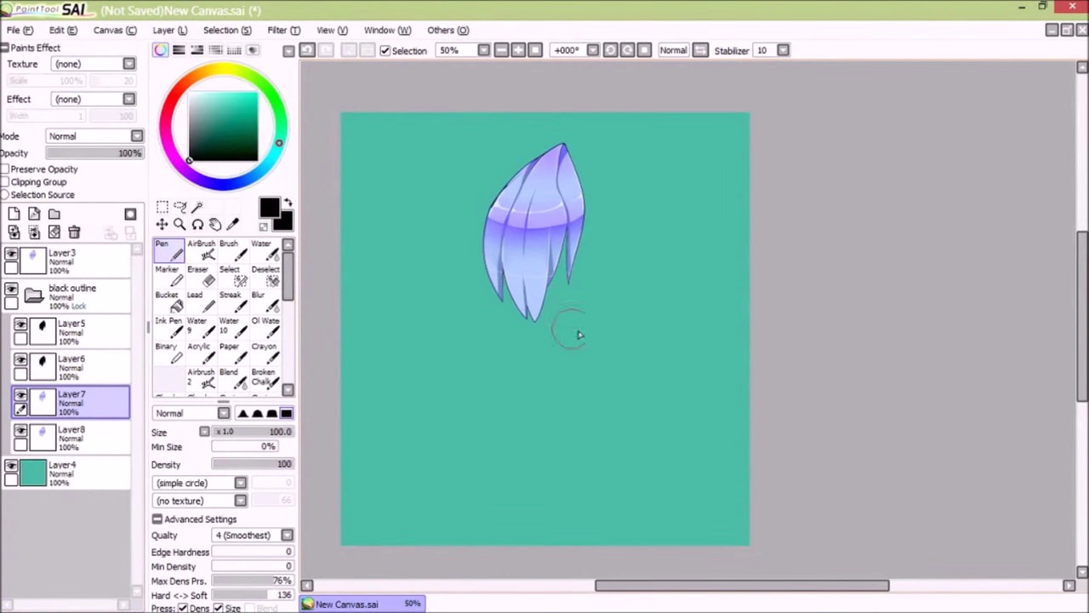
left_click(72, 435)
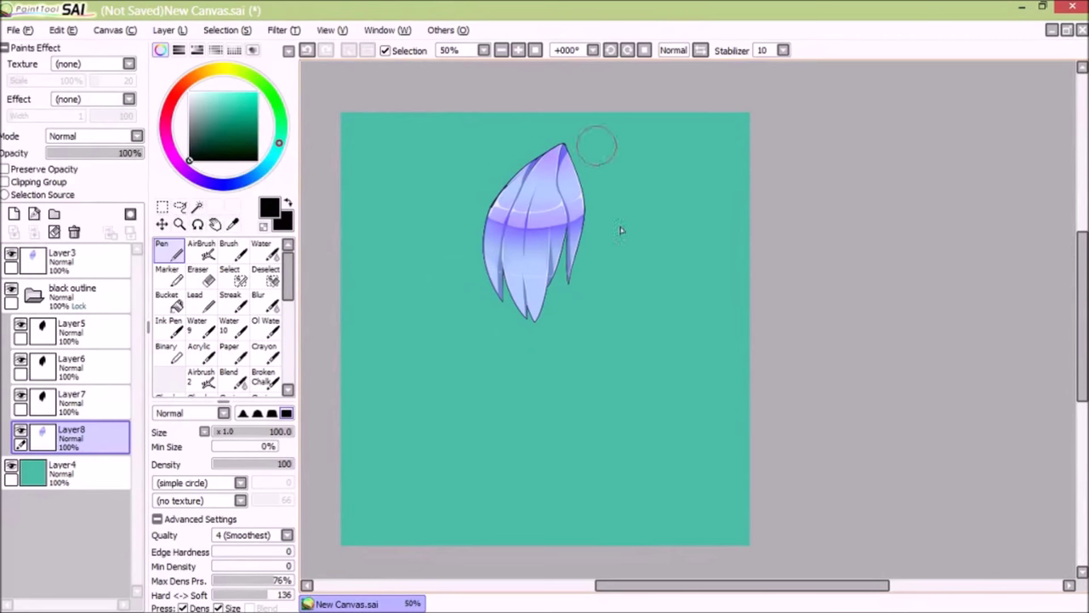
scroll(624, 243, "down", 1)
scroll(627, 252, "up", 3)
left_click(72, 328)
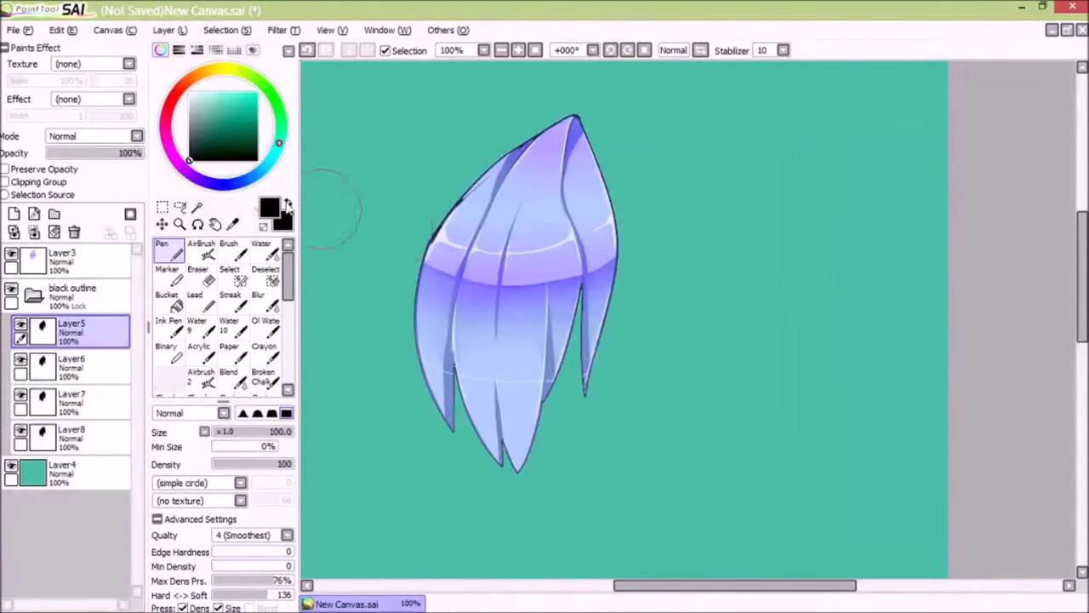
- Add a new layer directly above the black outline folder and set the Pen size to 9
left_click(70, 295)
left_click(54, 214)
left_click(74, 232)
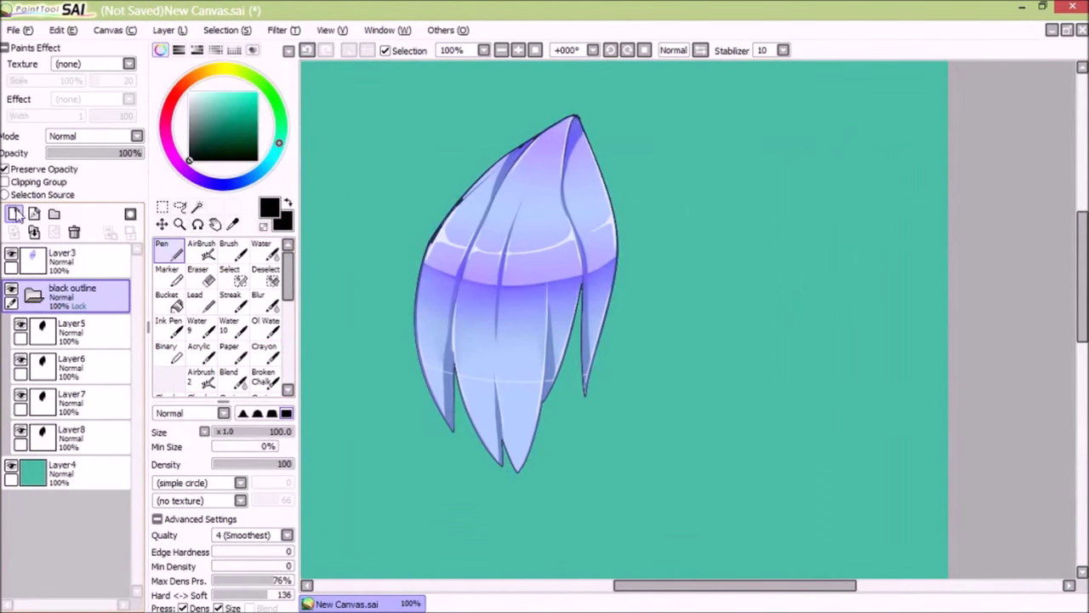
left_click(14, 214)
key("[")
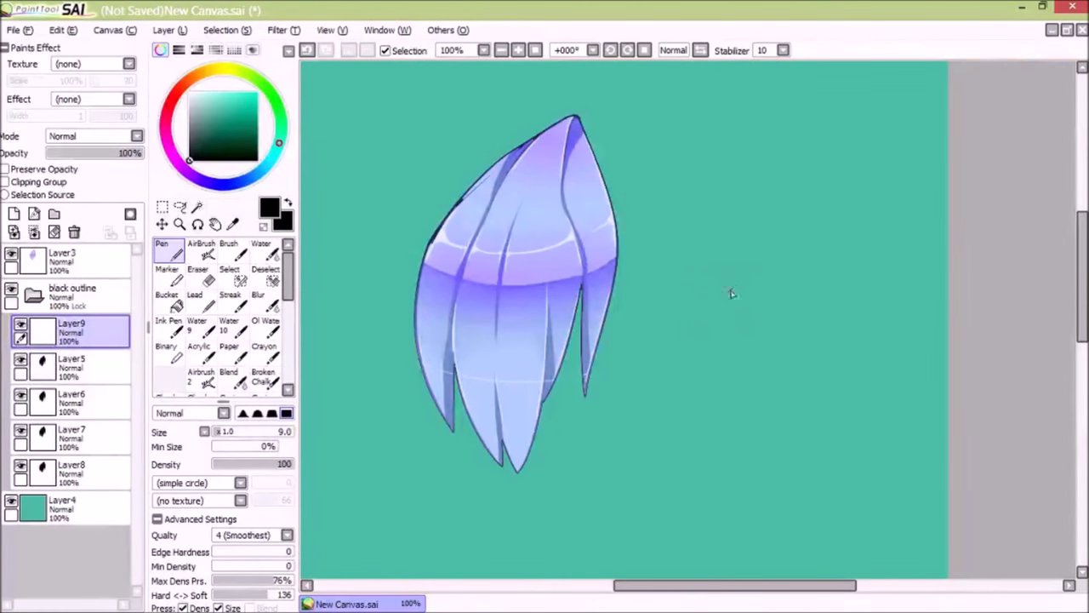
left_click_drag(73, 330, 82, 292)
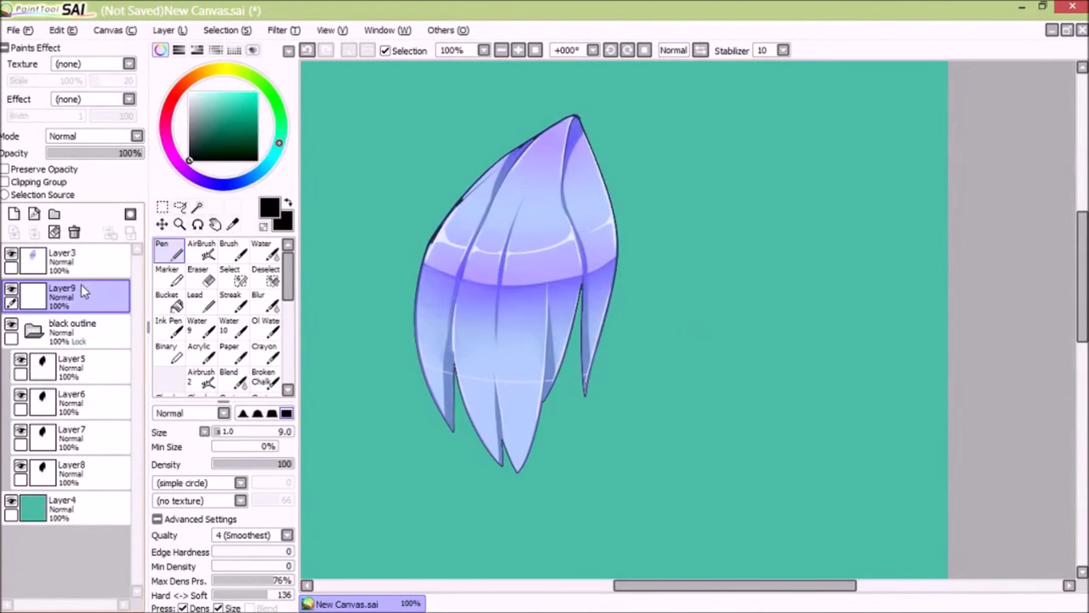
- Handwrite the note "Ctrl+" with arrows in four directions on the teal area beside the hair
left_click_drag(775, 287, 775, 287)
left_click_drag(754, 269, 773, 256)
mouse_move(778, 247)
left_mouse_down()
mouse_move(798, 228)
mouse_move(819, 261)
left_mouse_up()
left_click_drag(831, 231, 847, 224)
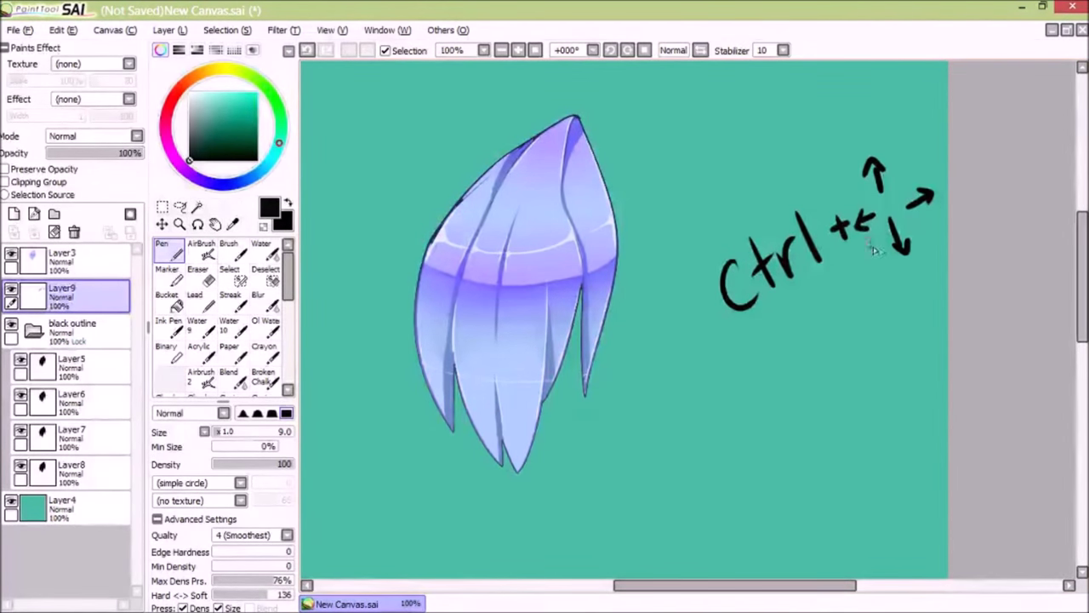
- Undo all strokes of the handwritten shortcut note
key("ctrl+z")
key("ctrl+z")
key("ctrl+z")
key("ctrl+z")
key("ctrl+z")
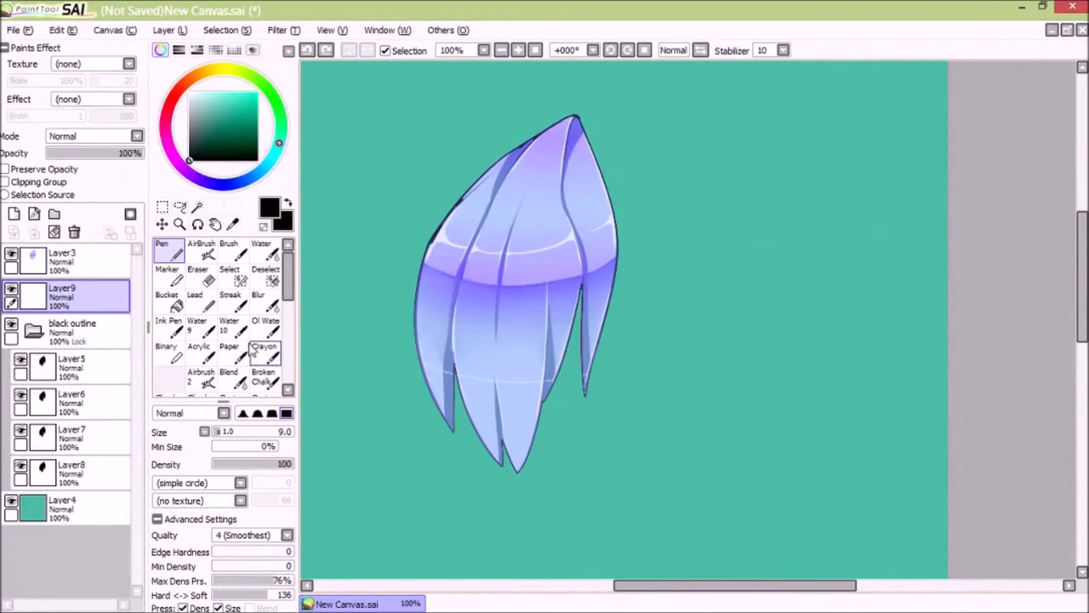
- Nudge each of the four black copies, Layer5 to Layer8, in a different direction to form a thick outline around the hair
scroll(606, 252, "down", 1)
left_click(77, 370)
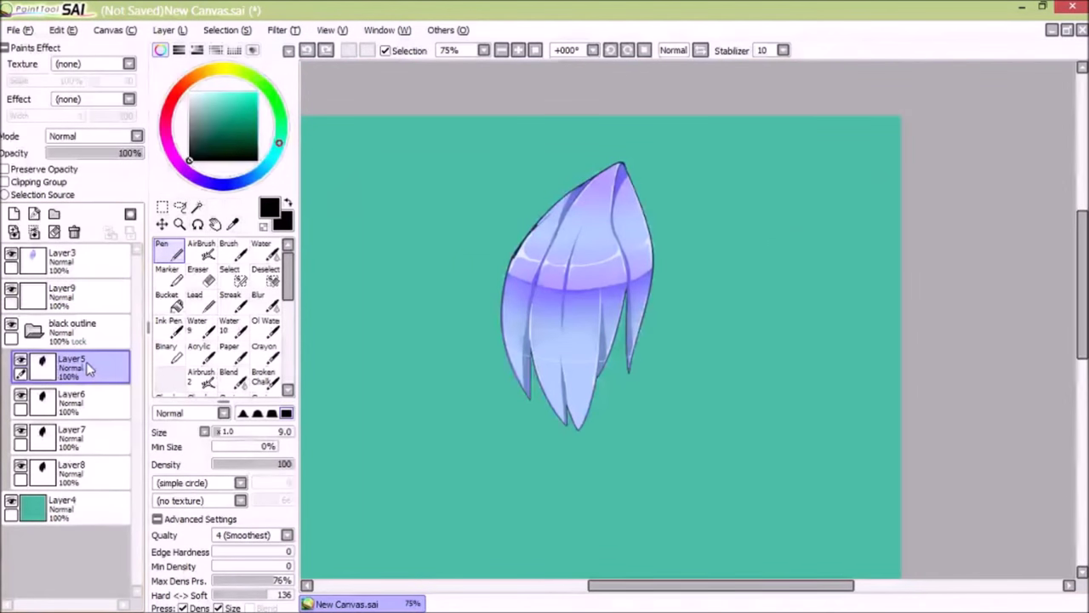
left_click(94, 402)
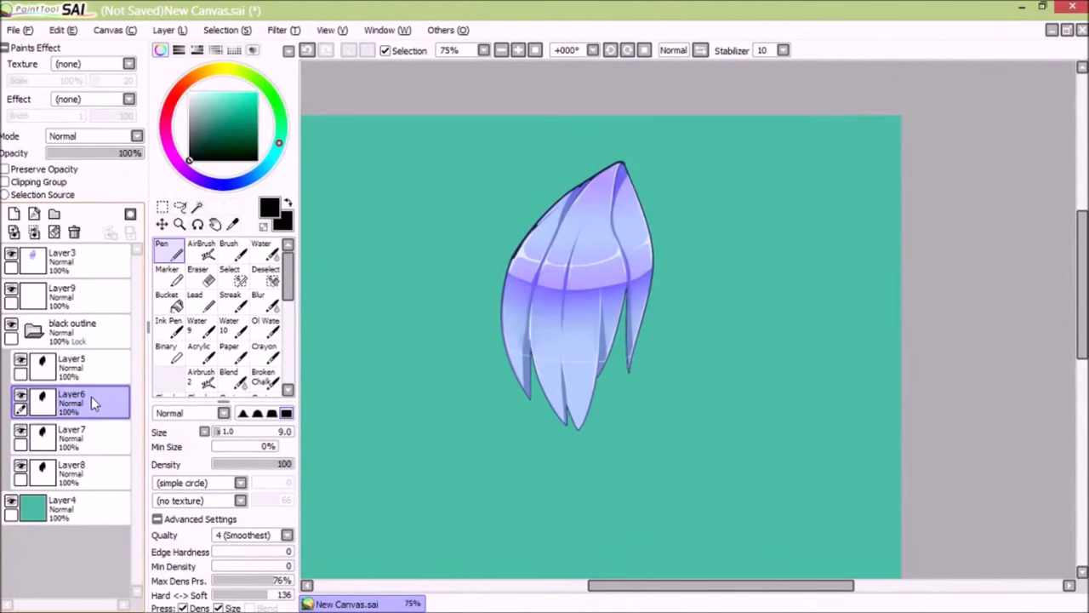
left_click(78, 436)
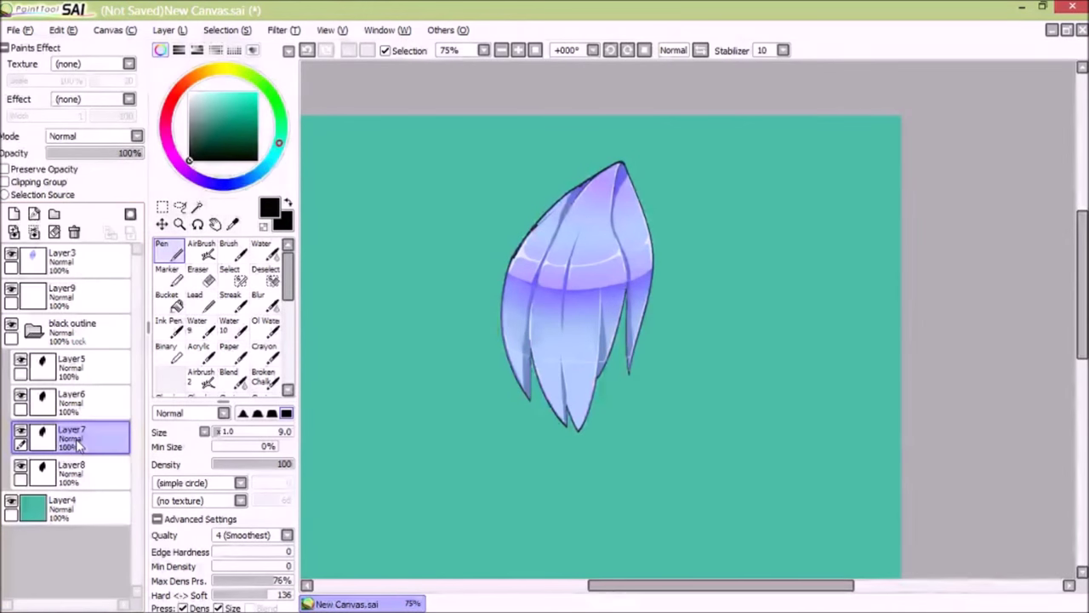
left_click(88, 476)
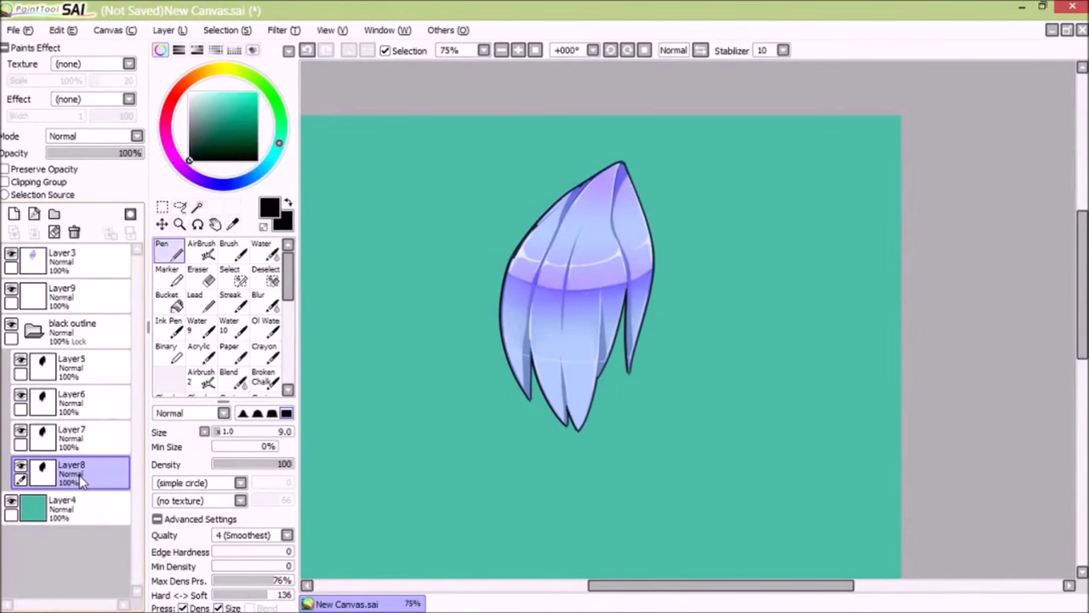
scroll(677, 281, "down", 3)
scroll(623, 261, "up", 4)
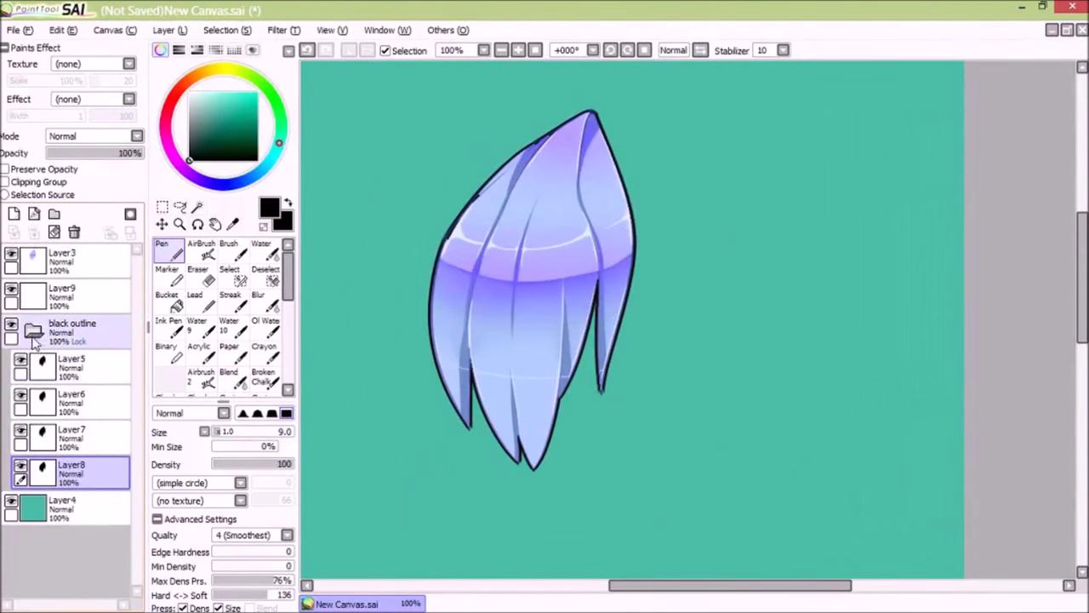
- Recolour the four outline copies, Layer5 to Layer8, white with the Pen at size 350
left_click(71, 370)
left_click(72, 328)
left_click(76, 368)
left_click_drag(225, 128, 189, 92)
left_click(287, 431)
mouse_move(459, 247)
left_mouse_down()
mouse_move(576, 392)
mouse_move(587, 188)
left_mouse_up()
left_click(122, 400)
mouse_move(557, 349)
left_mouse_down()
mouse_move(457, 267)
mouse_move(544, 136)
left_mouse_up()
left_click(121, 432)
mouse_move(459, 306)
left_mouse_down()
mouse_move(564, 388)
mouse_move(701, 122)
left_mouse_up()
left_click(110, 470)
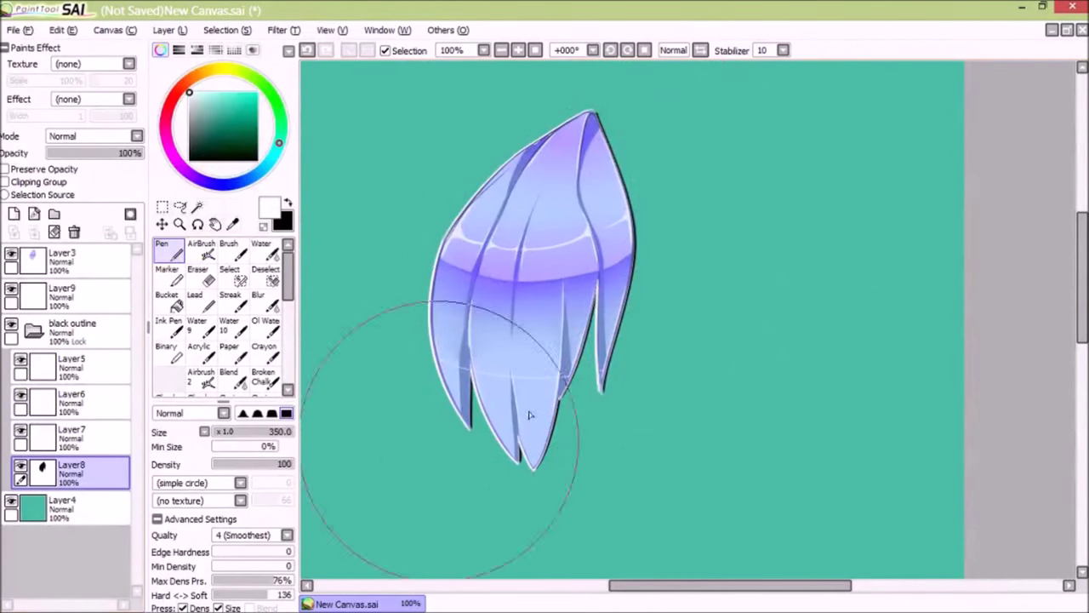
left_click_drag(530, 415, 467, 80)
scroll(625, 298, "down", 2)
- Delete the black outline folder, Layer9 and Layer3, and clear the teal fill from Layer4
left_click(34, 330)
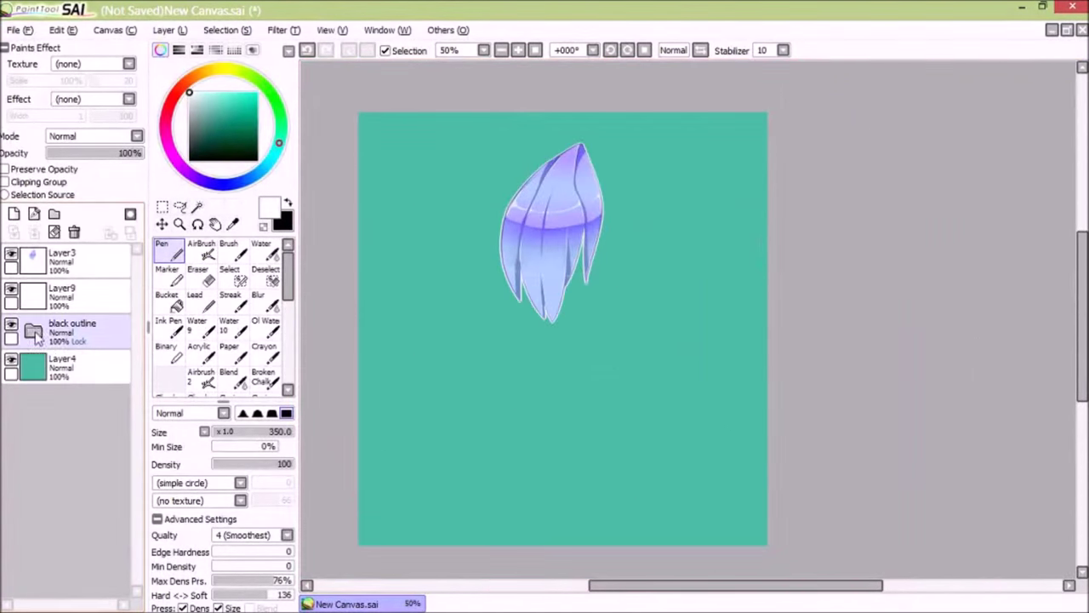
left_click(74, 231)
left_click(12, 290)
left_click(61, 297)
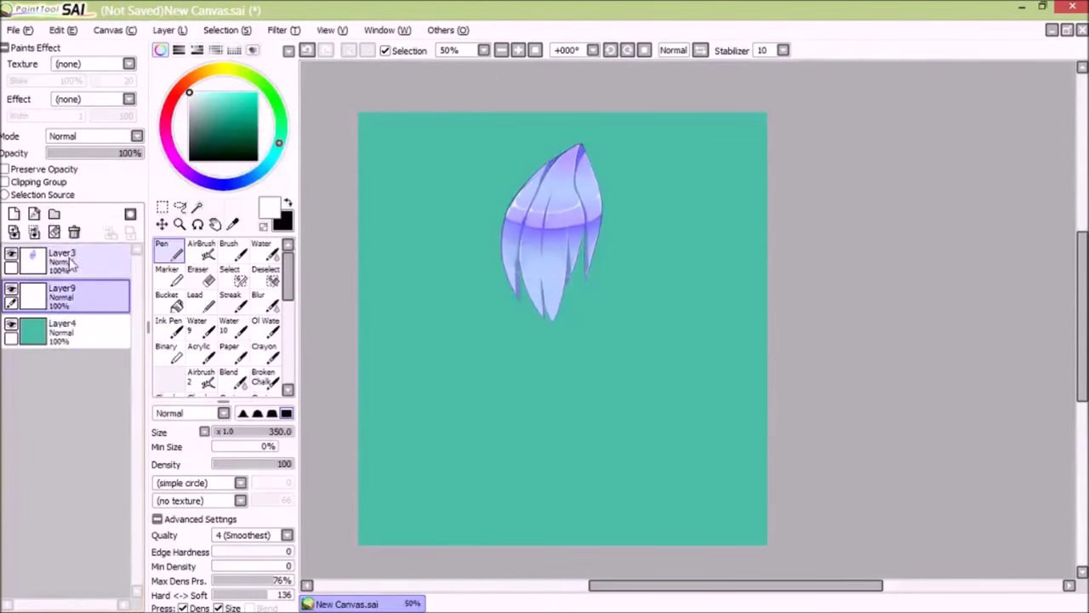
left_click(74, 231)
left_click(72, 256)
left_click(74, 232)
left_click(56, 233)
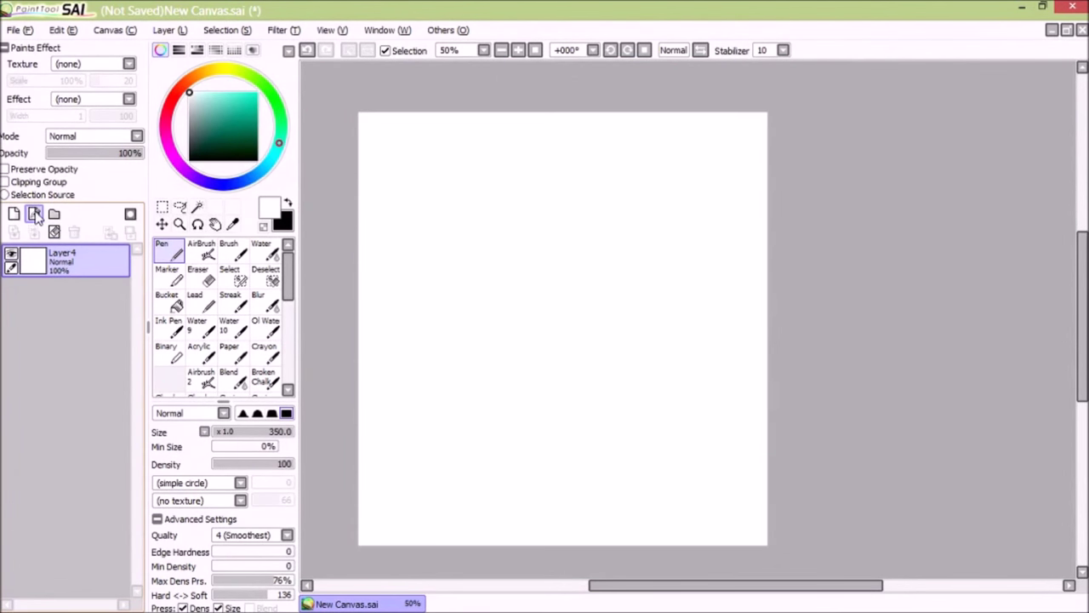
- Add a linework layer and ready the Curve tool in black at size 14
left_click(34, 215)
left_click(173, 314)
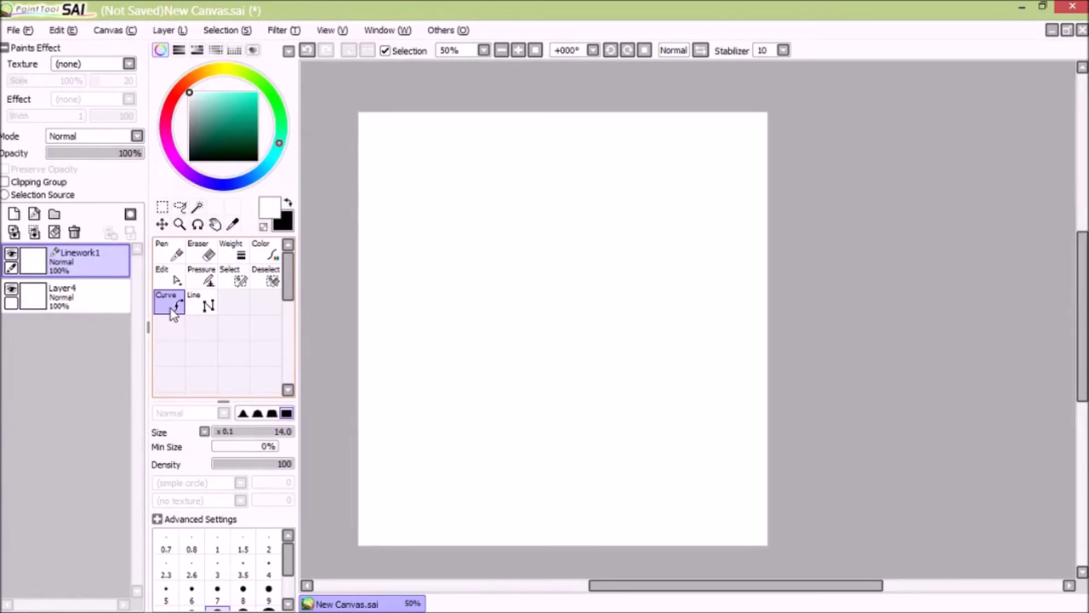
left_click(170, 253)
scroll(596, 242, "up", 1)
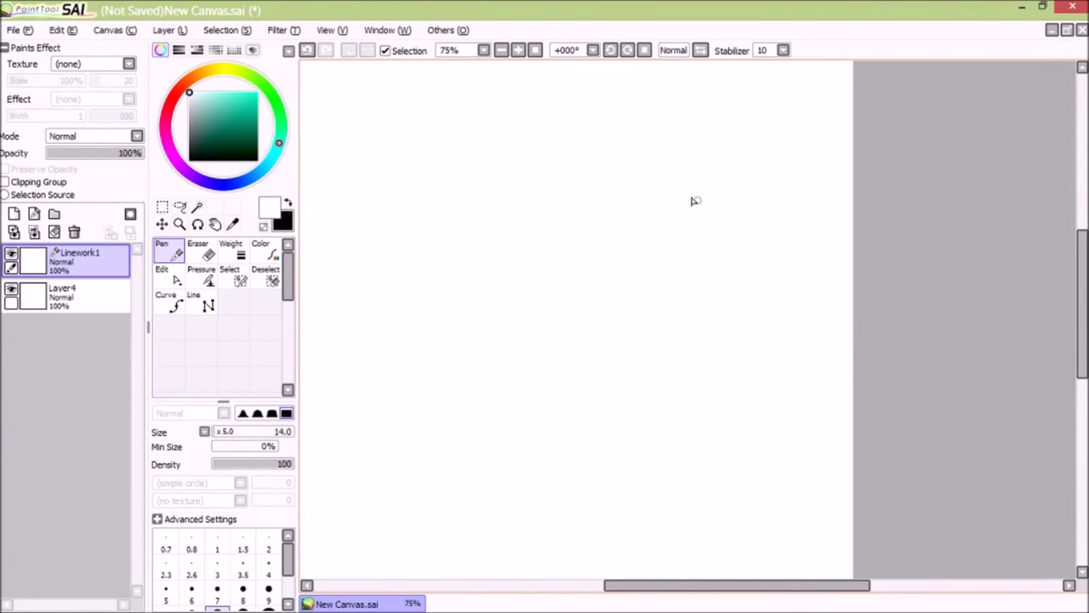
scroll(567, 299, "down", 1)
scroll(567, 299, "up", 1)
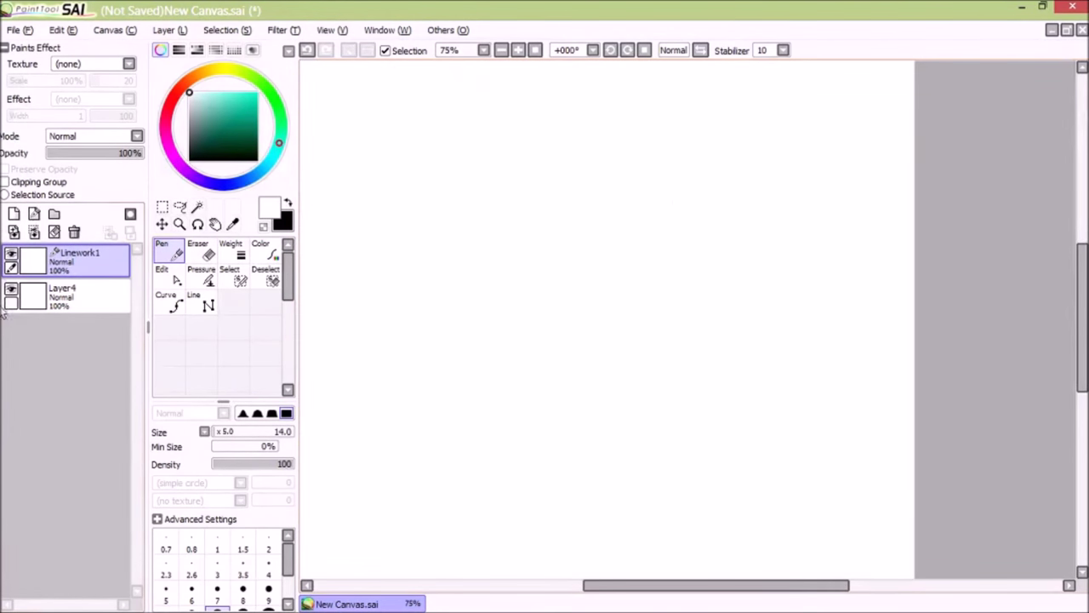
left_click(170, 304)
scroll(610, 289, "down", 1)
scroll(610, 289, "up", 3)
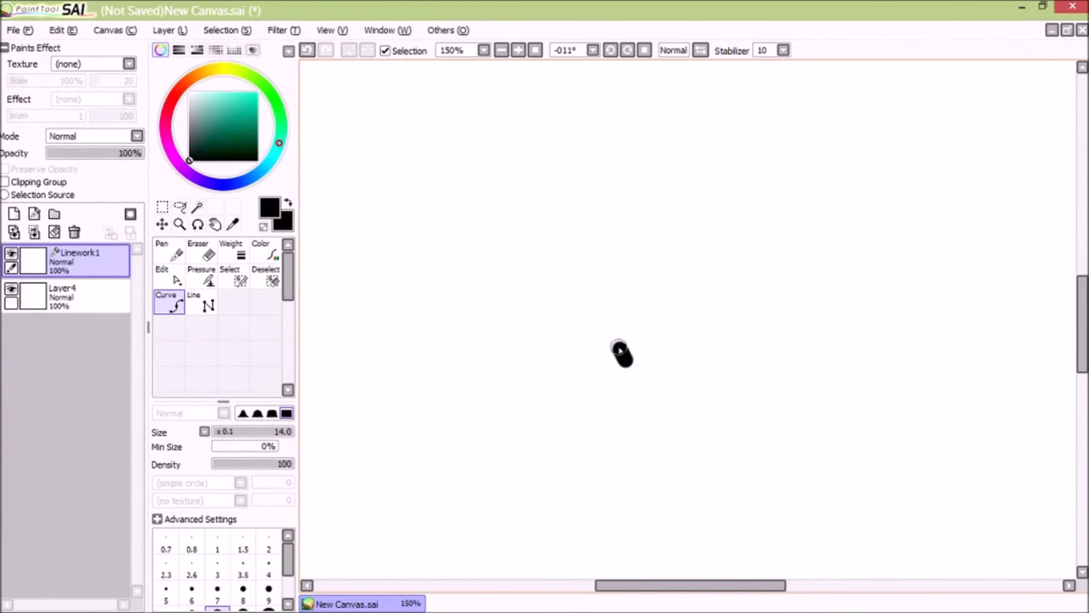
- Draw a full circle with the Curve tool by placing points at one fixed spot while rotating the canvas in small increments
key("Delete")
key("Delete")
left_click(618, 348)
key("Delete")
key("Delete")
key("Delete")
left_click(619, 348)
key("Delete")
key("Delete")
left_click(619, 348)
key("Delete")
key("Delete")
key("Delete")
left_click(619, 348)
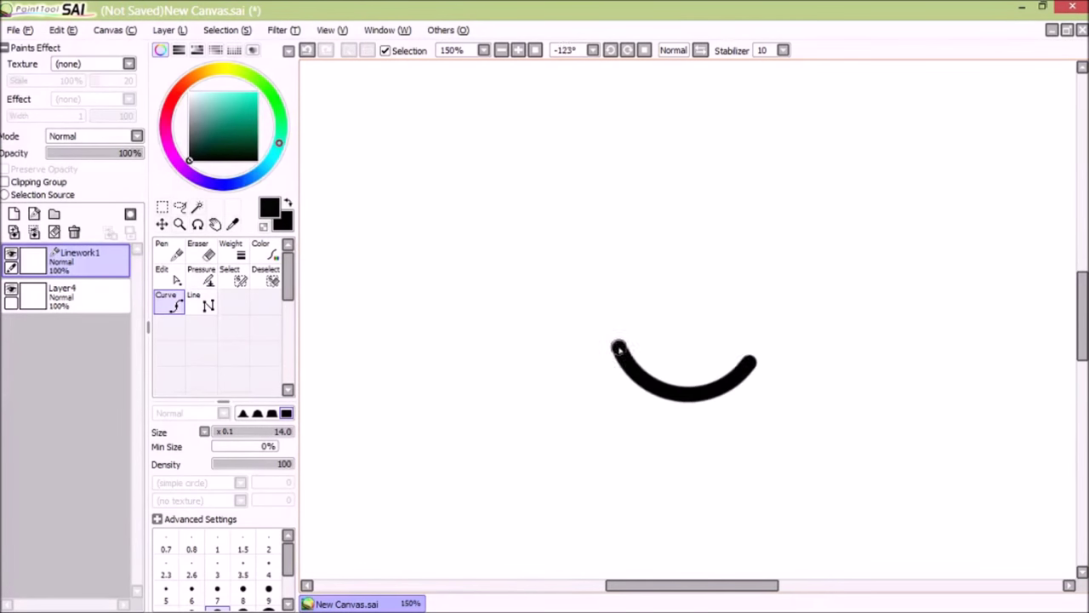
key("Delete")
key("Delete")
left_click(619, 348)
key("Delete")
key("Delete")
key("Delete")
left_click(619, 348)
key("Delete")
left_click(618, 348)
left_click(619, 348)
key("Delete")
key("Delete")
key("Delete")
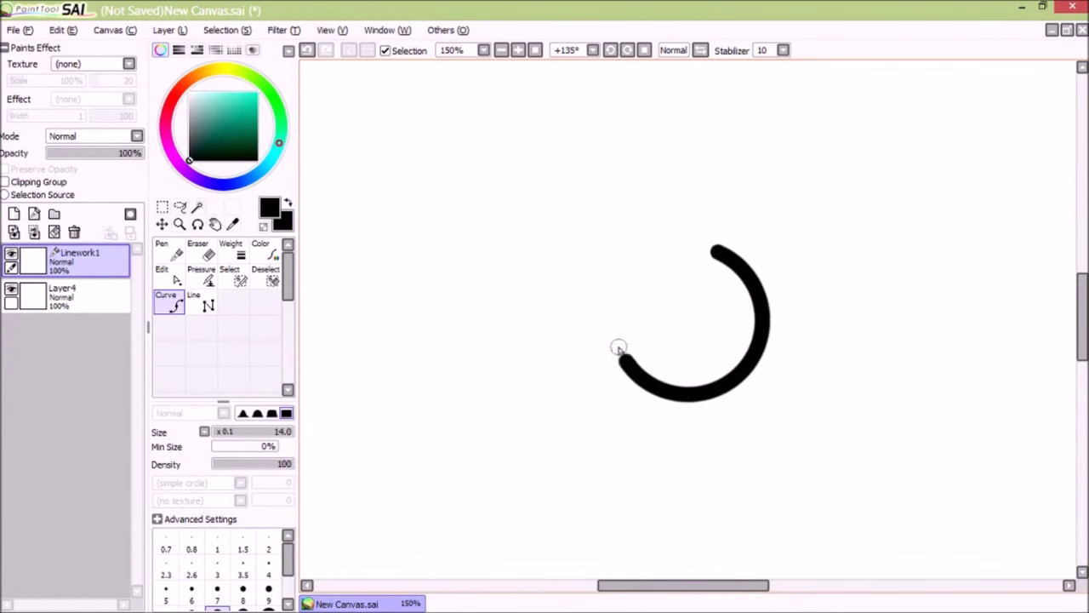
key("Delete")
key("Delete")
left_click(619, 348)
key("Delete")
key("Delete")
left_click(619, 348)
key("Delete")
left_click_drag(619, 349, 618, 349)
scroll(615, 244, "down", 4)
scroll(614, 245, "up", 2)
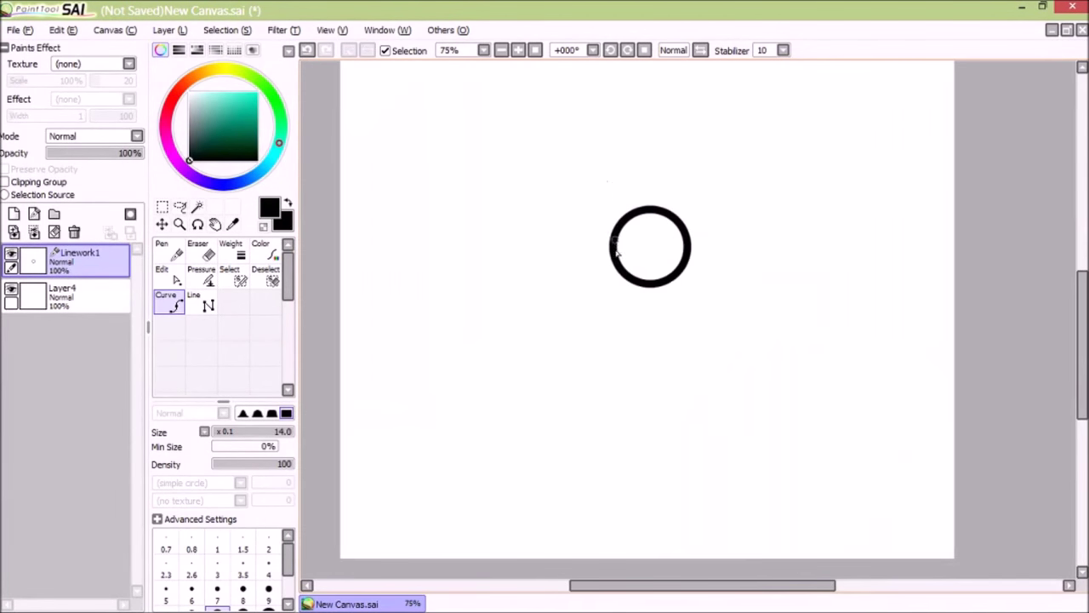
- Select the area around the circle, enlarge it with Transform, adjust its position and width, and apply the result
scroll(616, 244, "down", 1)
scroll(642, 255, "up", 1)
left_click(162, 206)
left_click_drag(513, 190, 723, 389)
key("ctrl+t")
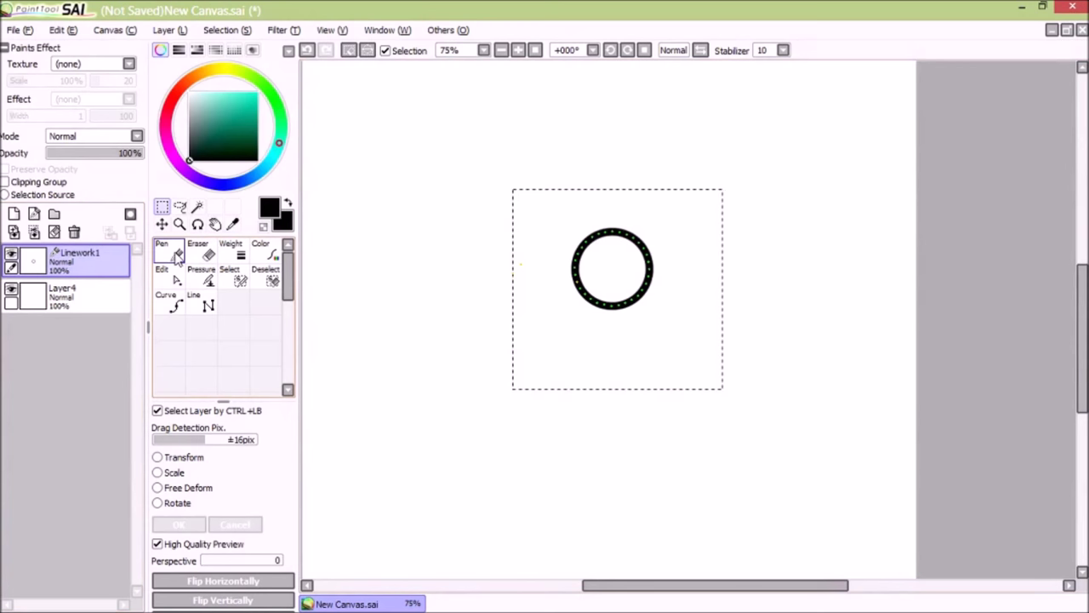
left_click(517, 252)
left_click(156, 459)
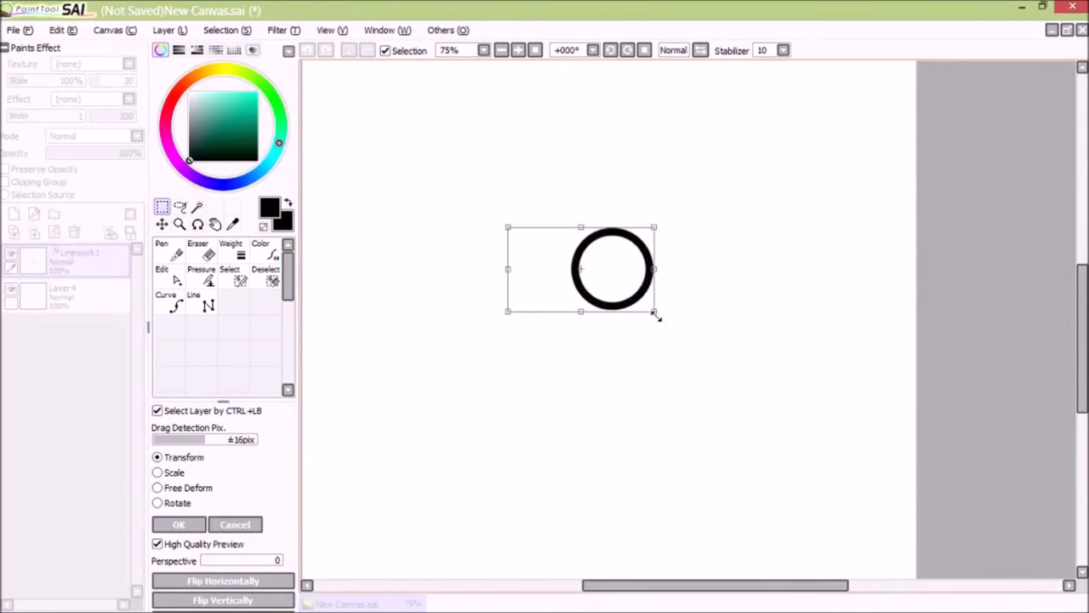
left_click_drag(655, 316, 944, 450)
left_click_drag(843, 374, 647, 325)
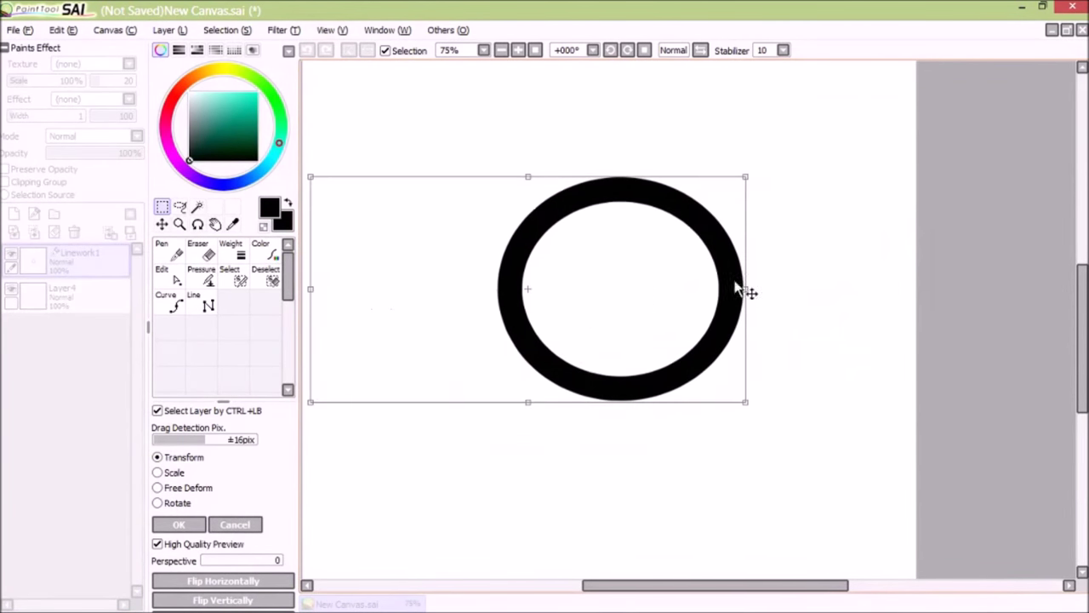
left_click_drag(746, 289, 720, 288)
scroll(724, 289, "down", 2)
scroll(732, 288, "up", 1)
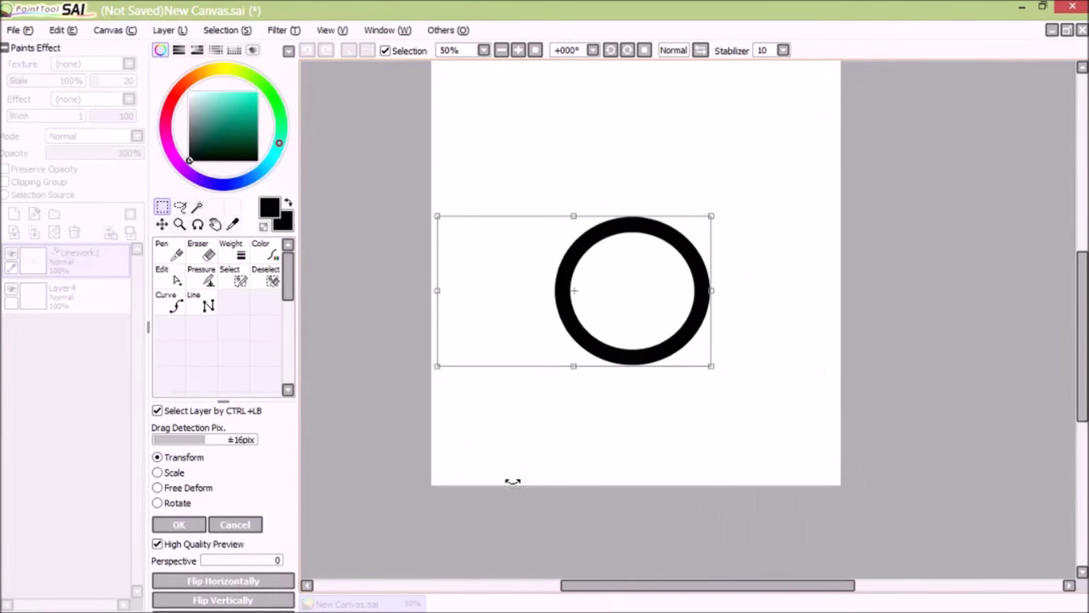
scroll(512, 482, "up", 1)
left_click(171, 525)
scroll(397, 174, "down", 1)
scroll(397, 174, "up", 1)
- Undo the circle's transformation and its curve segments
key("ctrl+z")
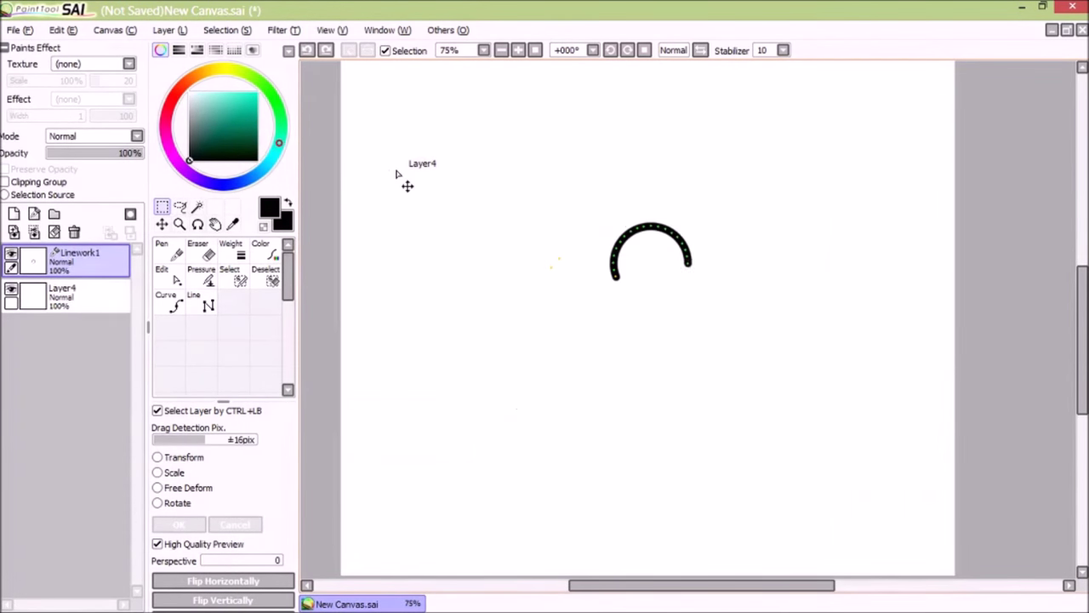
key("ctrl+z")
key("ctrl+z")
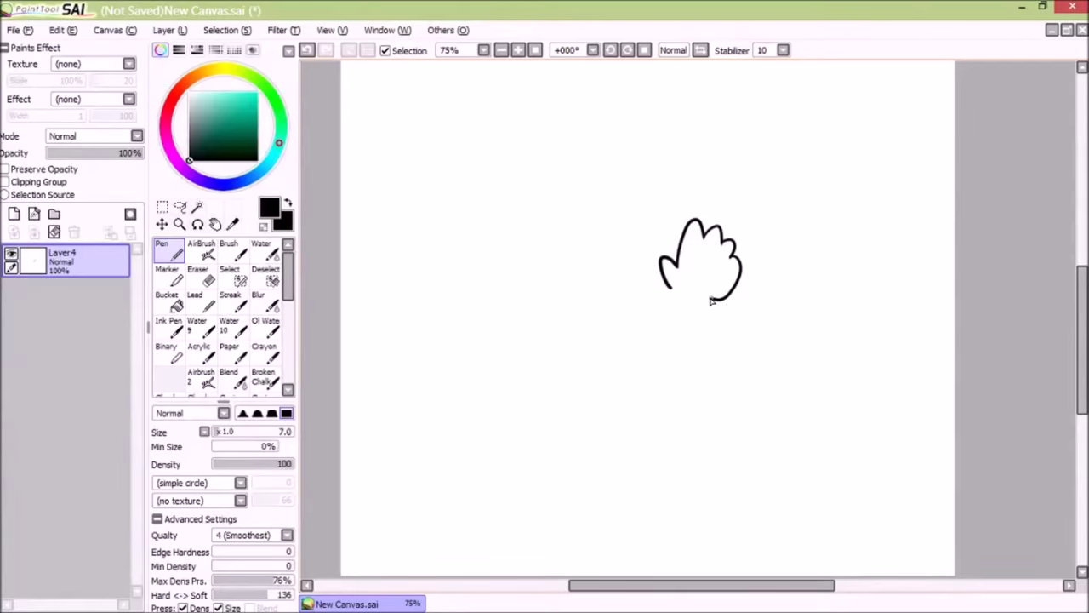